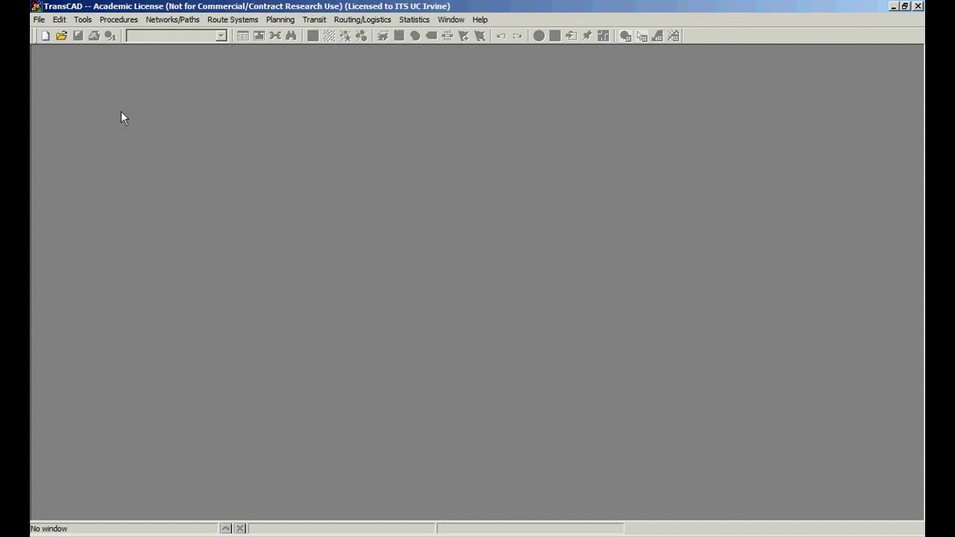
Step: Open the geographic file mb2005.dbd, filtering the file list to Geographic File (*.cdf;*.dbd)
{"action": "left_click", "coordinate": [39, 19]}
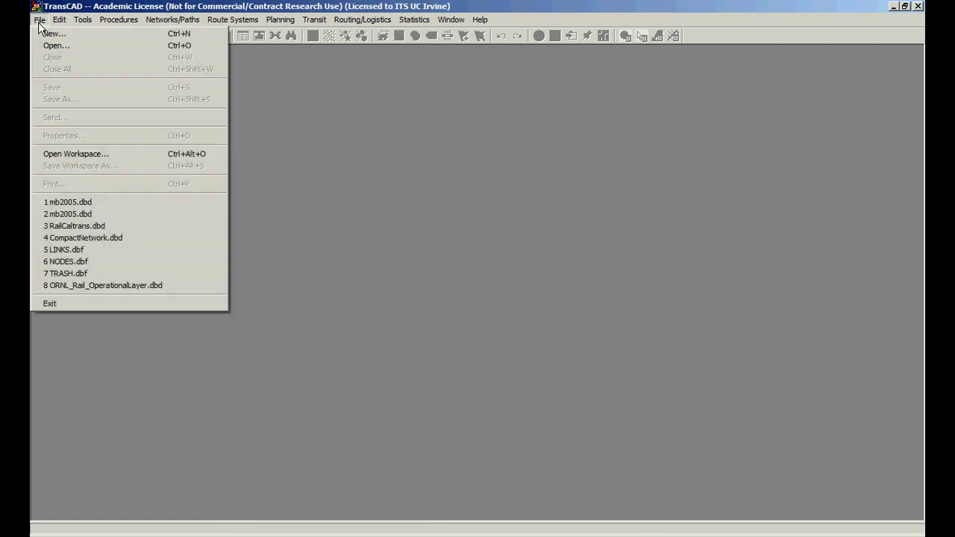
{"action": "left_click", "coordinate": [129, 206]}
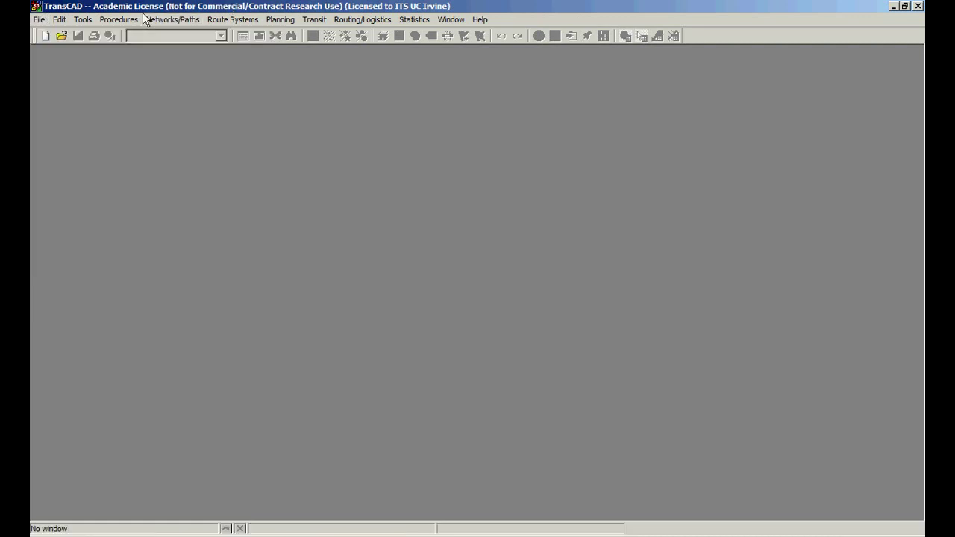
{"action": "left_click", "coordinate": [59, 19]}
{"action": "left_click", "coordinate": [60, 19]}
{"action": "left_click", "coordinate": [61, 35]}
{"action": "left_click", "coordinate": [499, 444]}
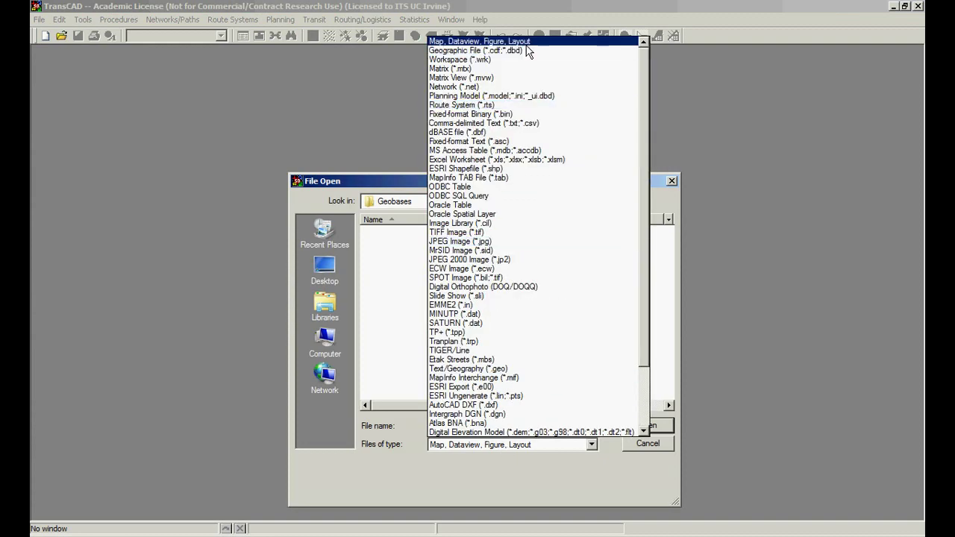
{"action": "left_click", "coordinate": [521, 47]}
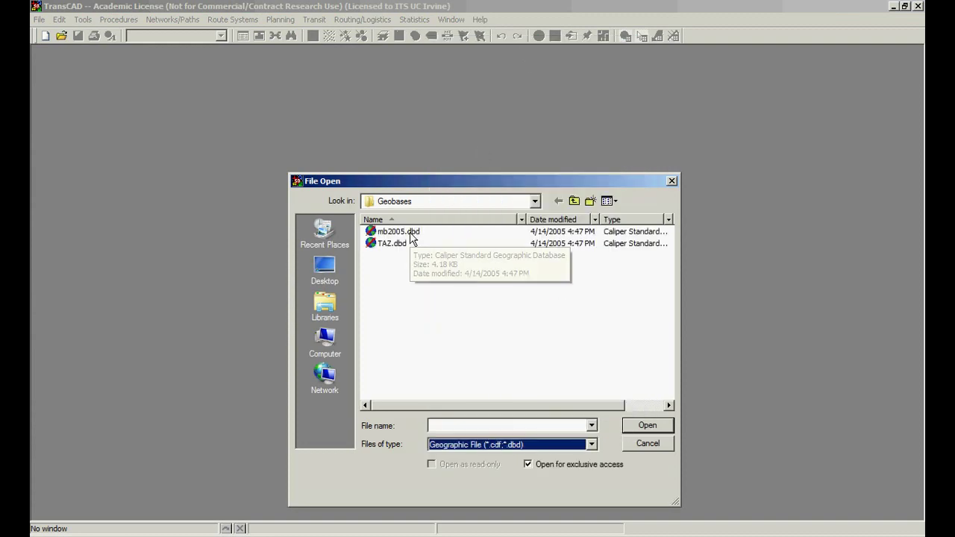
{"action": "double_click", "coordinate": [409, 229]}
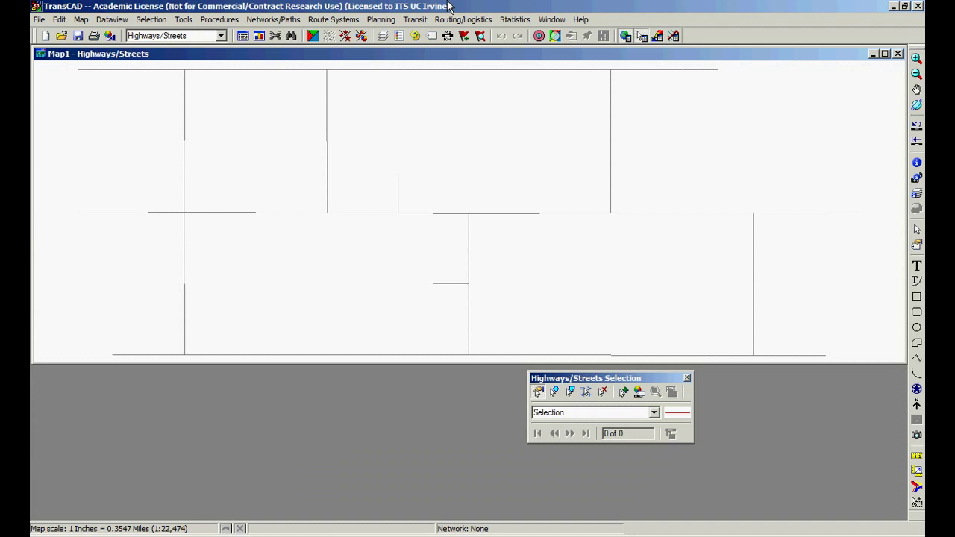
Step: Set the Highways/Streets line width to 2 and move the street selection toolbar slightly higher
{"action": "left_click", "coordinate": [415, 36]}
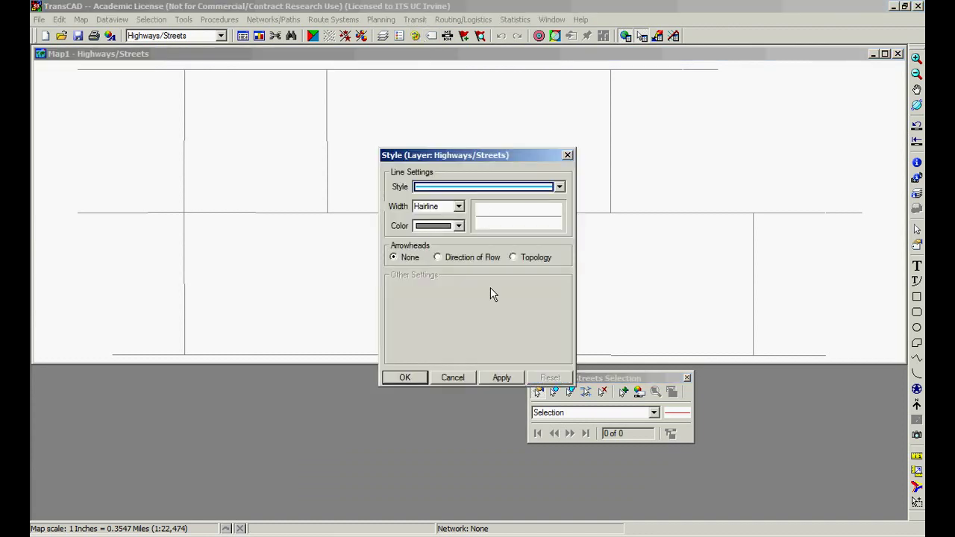
{"action": "left_click", "coordinate": [458, 207]}
{"action": "left_click", "coordinate": [440, 281]}
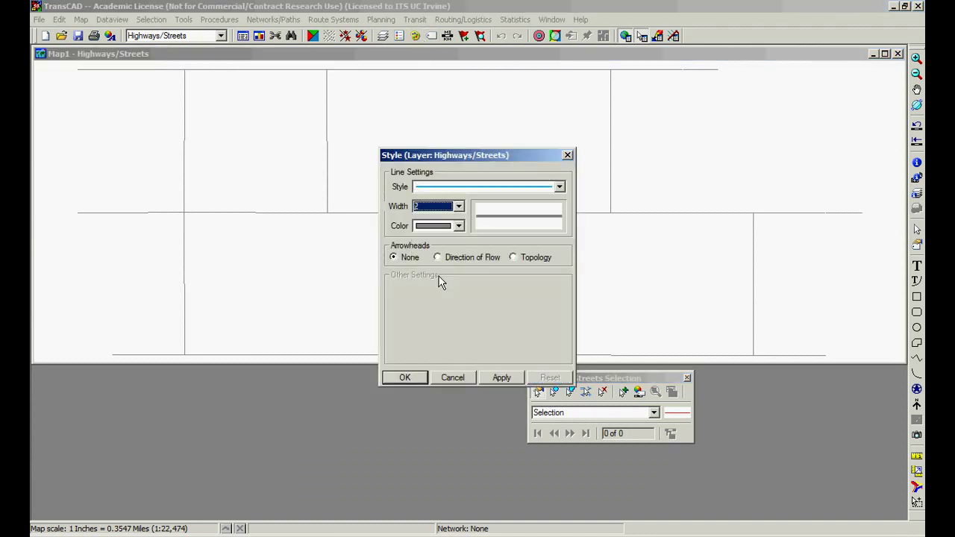
{"action": "left_click", "coordinate": [405, 377]}
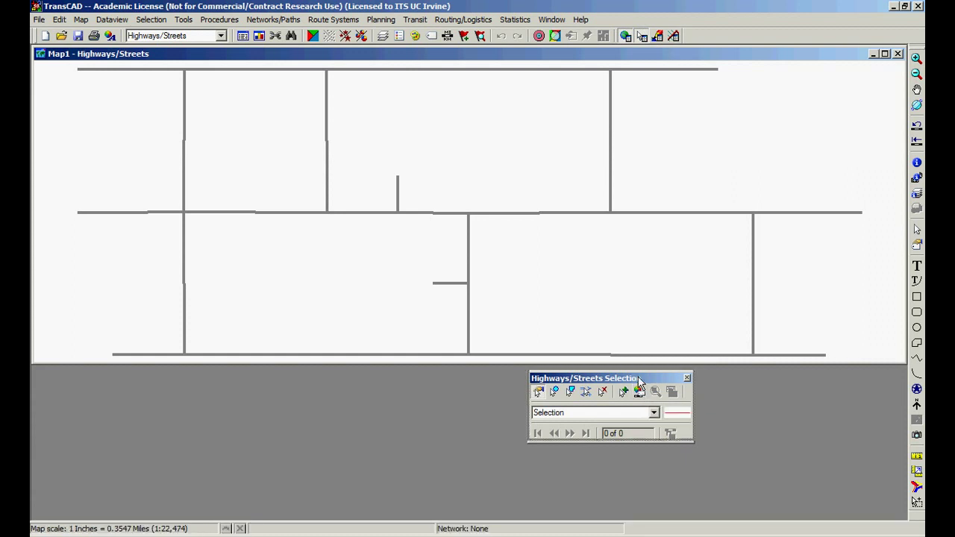
{"action": "left_click_drag", "start_coordinate": [687, 382], "coordinate": [685, 343]}
Step: Reopen the street Selection toolbar via Tools > Selection and list its selection sets with Selection picked
{"action": "left_click", "coordinate": [684, 339]}
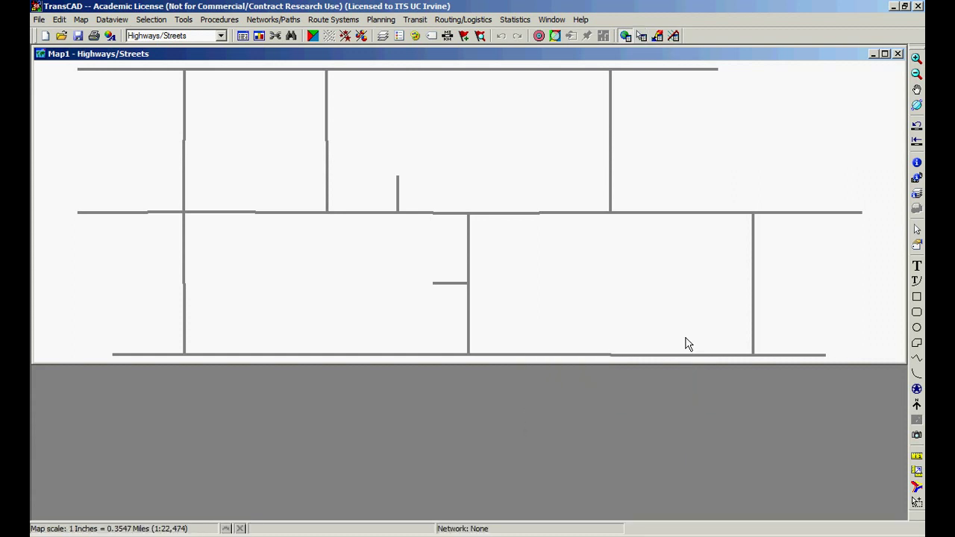
{"action": "left_click", "coordinate": [179, 21]}
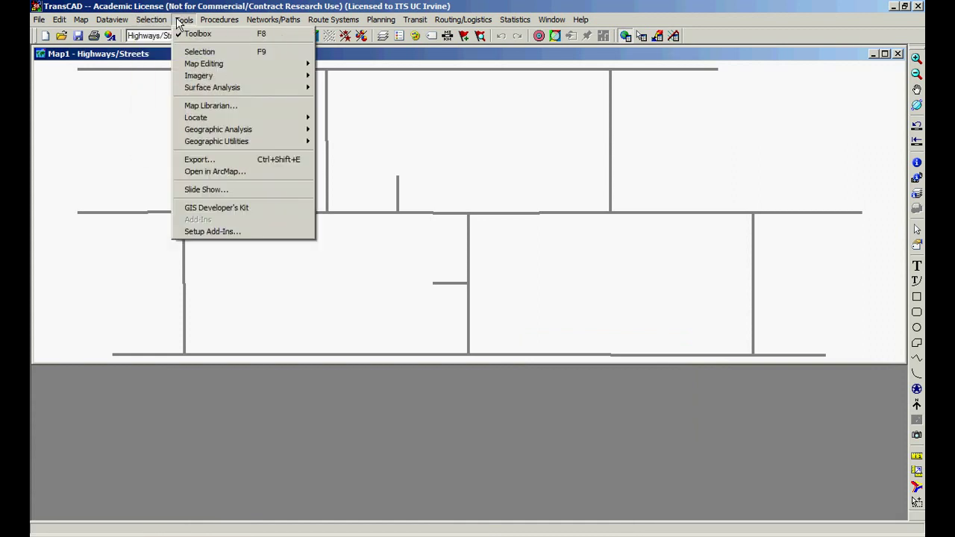
{"action": "left_click", "coordinate": [199, 52]}
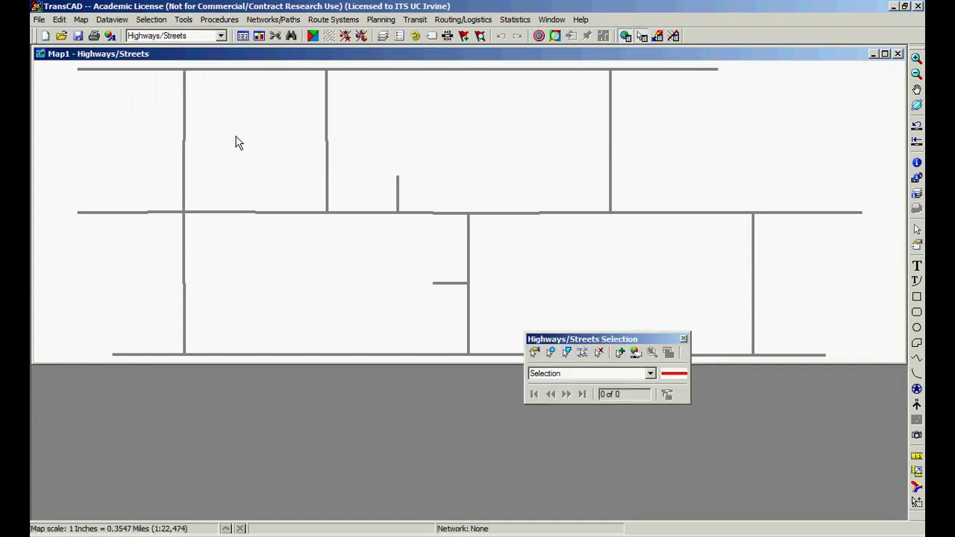
{"action": "left_click", "coordinate": [636, 354]}
{"action": "left_click", "coordinate": [514, 234]}
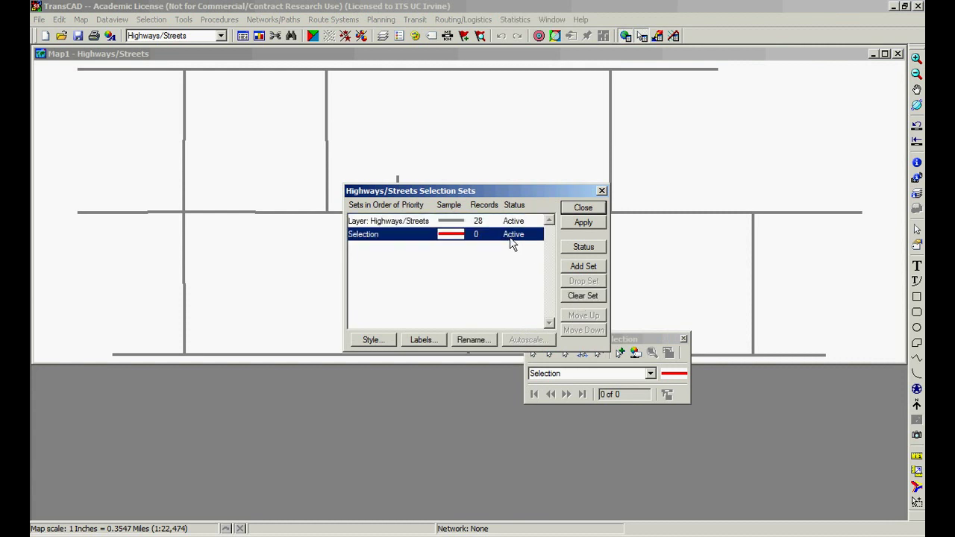
Step: Add a second selection set and rename it 'My 1st selection'
{"action": "left_click", "coordinate": [586, 270]}
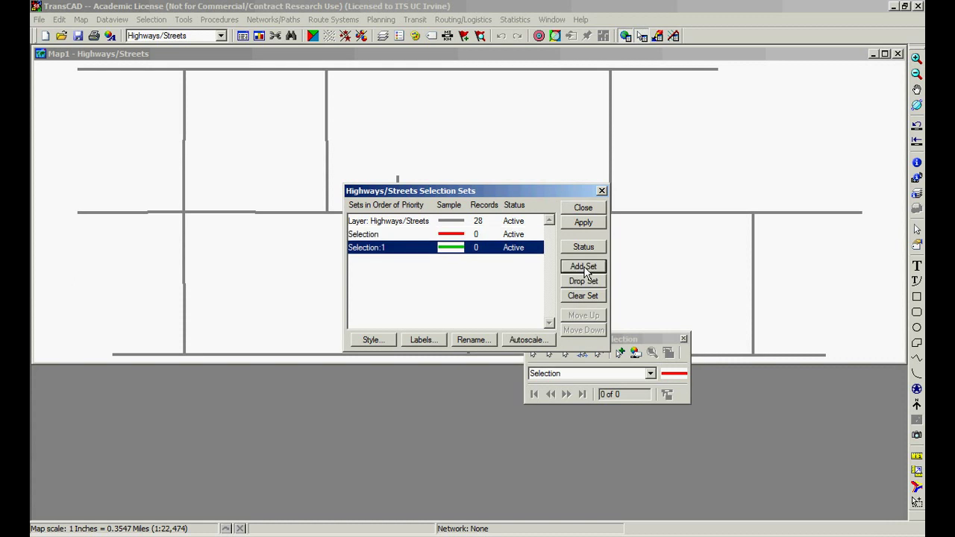
{"action": "left_click", "coordinate": [486, 341]}
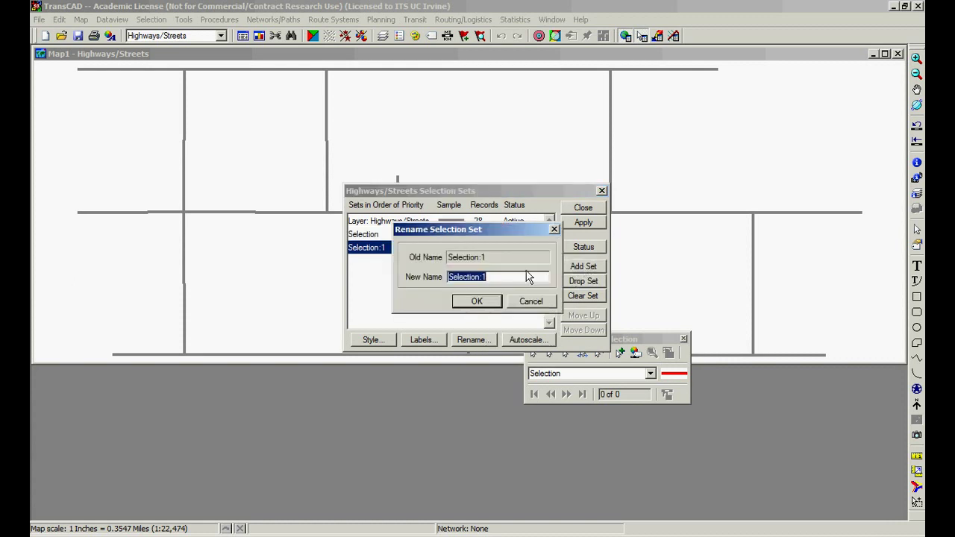
{"action": "type", "text": "Se"}
{"action": "left_click", "coordinate": [476, 301]}
Step: Give the My 1st selection set a pink colour and a dash-dot line pattern
{"action": "left_click", "coordinate": [389, 342]}
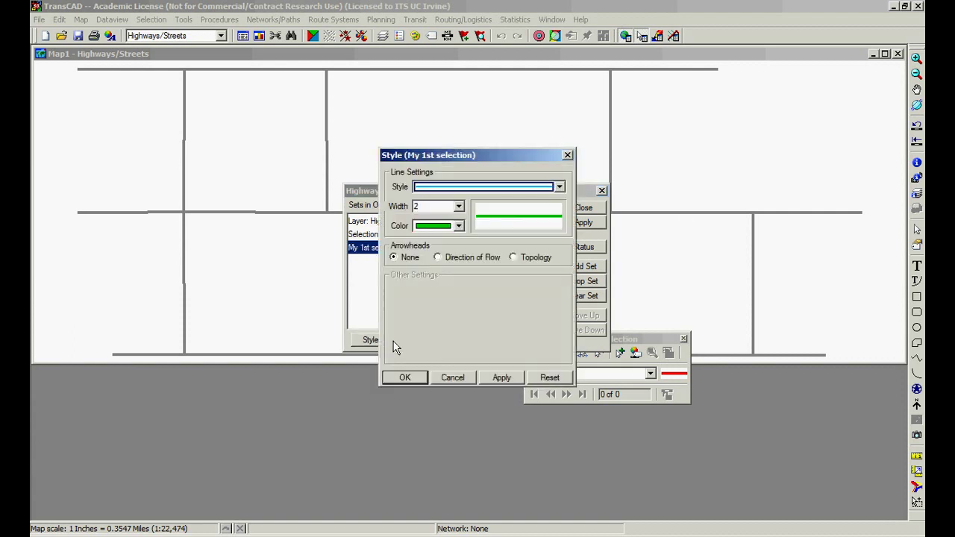
{"action": "left_click", "coordinate": [456, 226]}
{"action": "scroll", "coordinate": [463, 256], "scroll_direction": "up", "scroll_amount": 3}
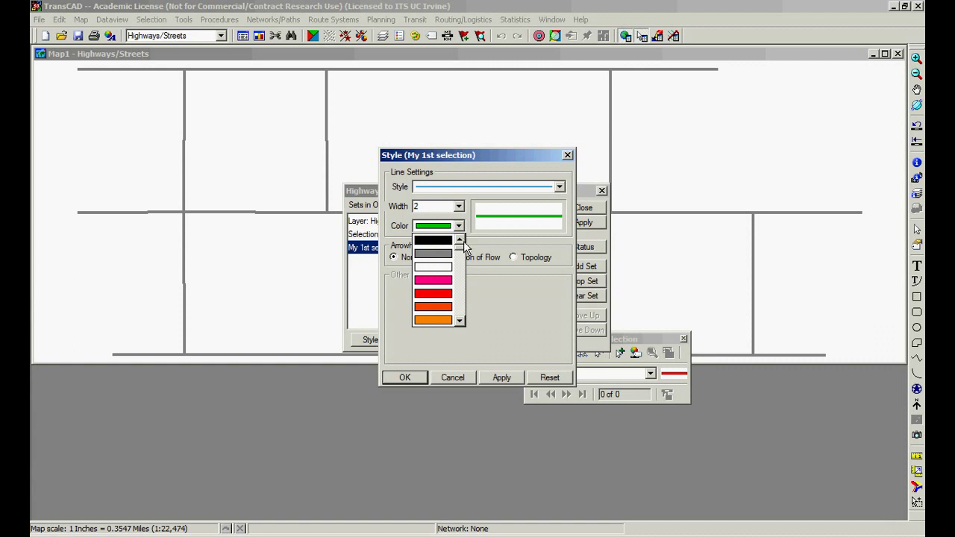
{"action": "left_click", "coordinate": [440, 281]}
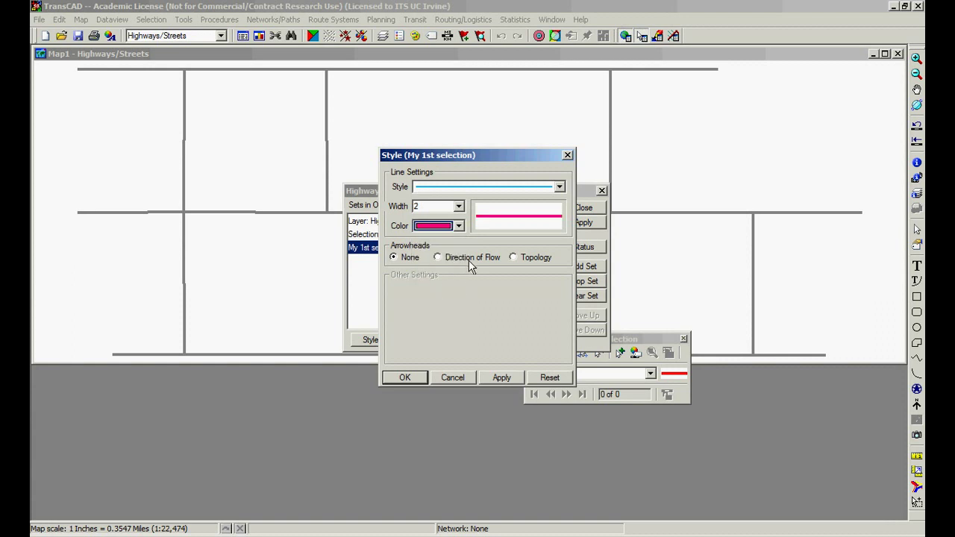
{"action": "left_click", "coordinate": [559, 186]}
{"action": "left_click_drag", "start_coordinate": [565, 207], "coordinate": [566, 212]}
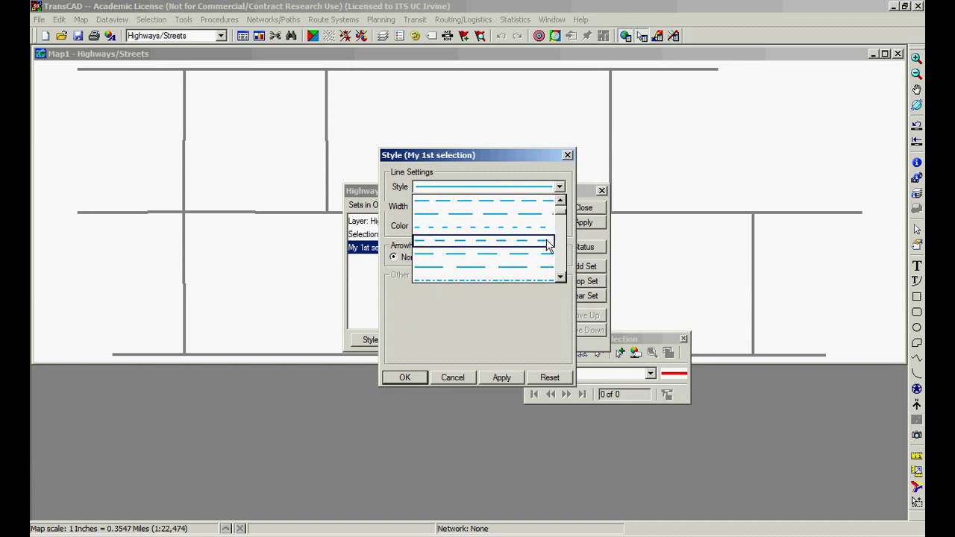
{"action": "scroll", "coordinate": [554, 228], "scroll_direction": "up", "scroll_amount": 1}
{"action": "scroll", "coordinate": [545, 262], "scroll_direction": "down", "scroll_amount": 2}
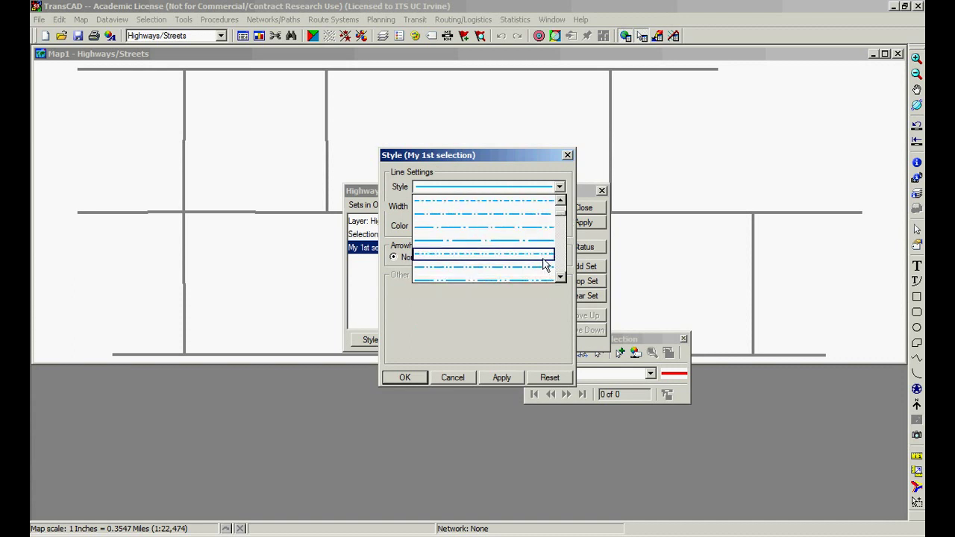
{"action": "left_click", "coordinate": [545, 255]}
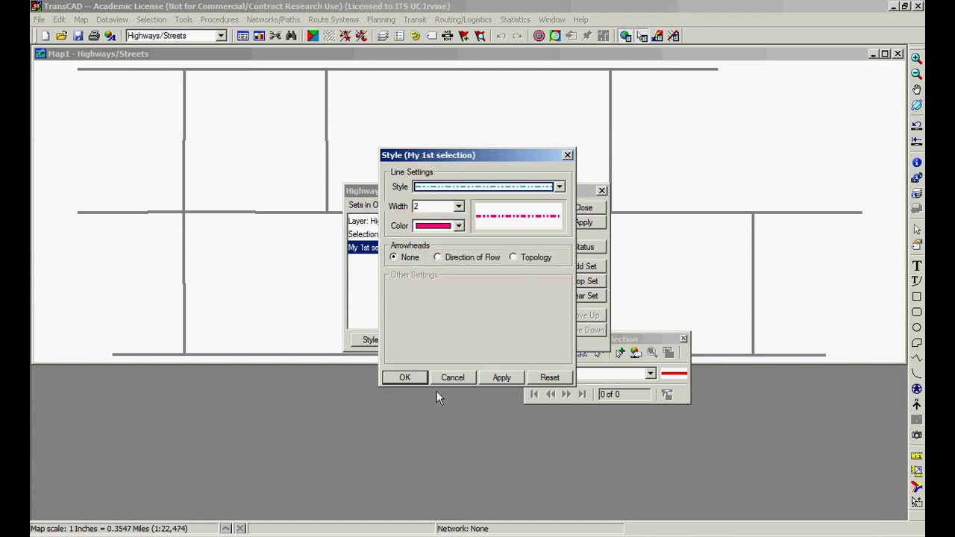
{"action": "left_click", "coordinate": [404, 378]}
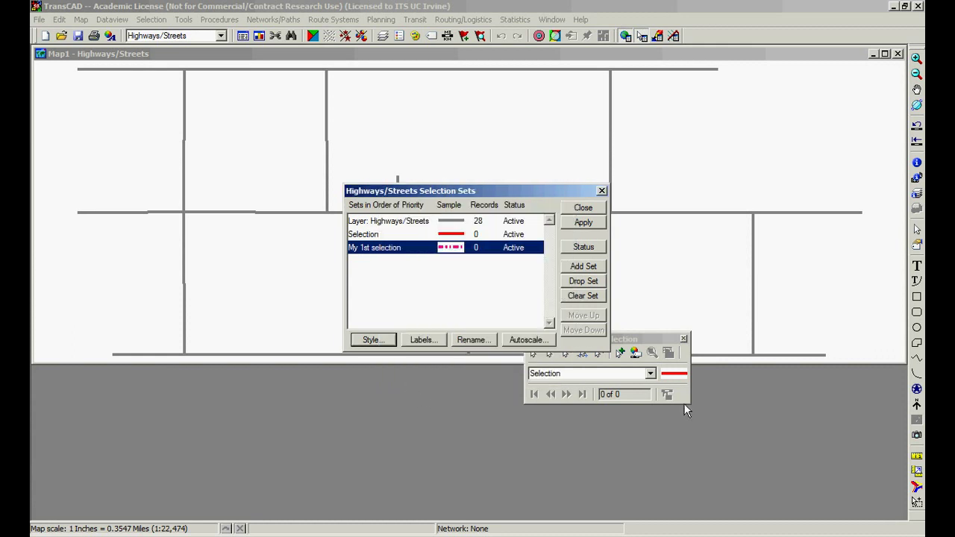
Step: Close the Selection Sets list and make My 1st selection the working set for pointer picking
{"action": "left_click", "coordinate": [595, 209]}
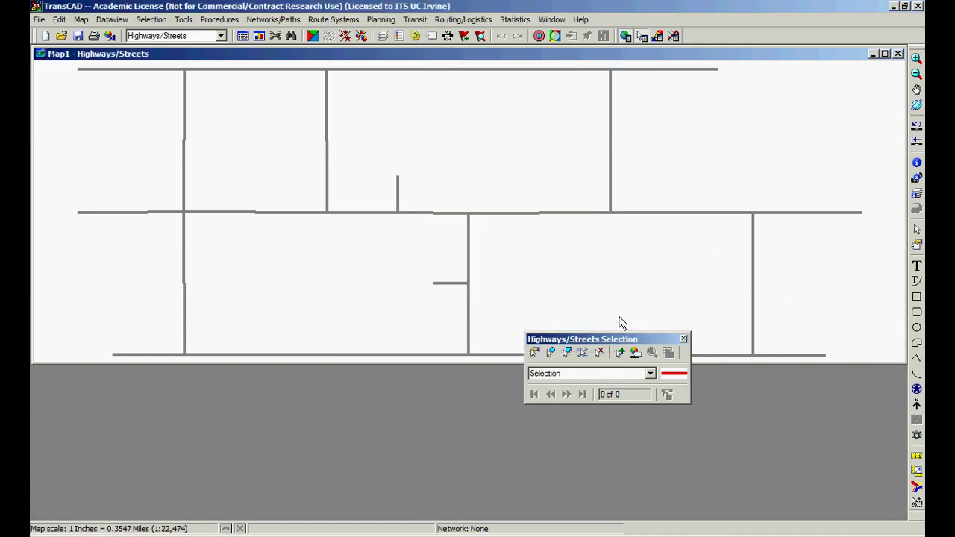
{"action": "left_click", "coordinate": [650, 374]}
{"action": "left_click", "coordinate": [596, 394]}
{"action": "left_click", "coordinate": [534, 355]}
Step: Pick four street links, then circle-select the right-hand streets and the upper-left vertical link
{"action": "left_click", "coordinate": [278, 213]}
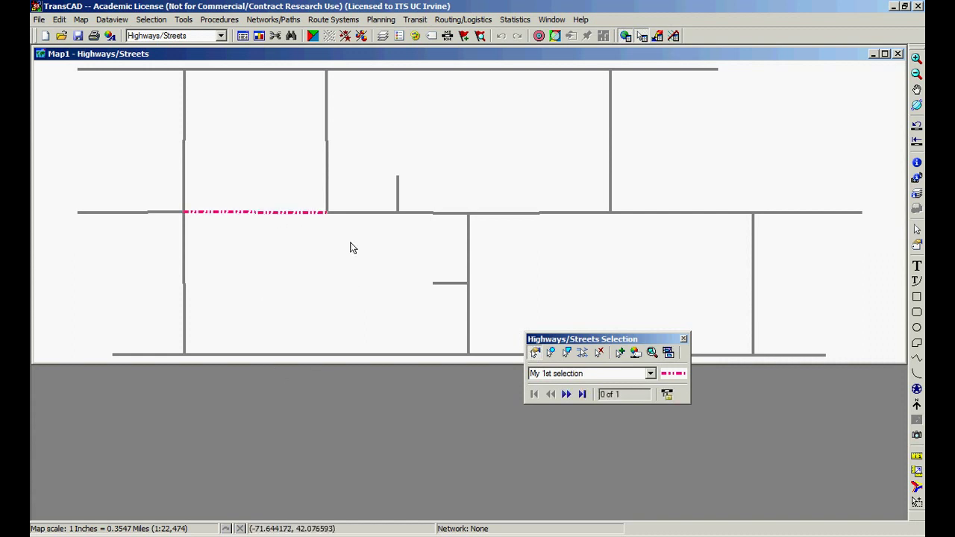
{"action": "left_click", "coordinate": [326, 161]}
{"action": "left_click", "coordinate": [536, 212]}
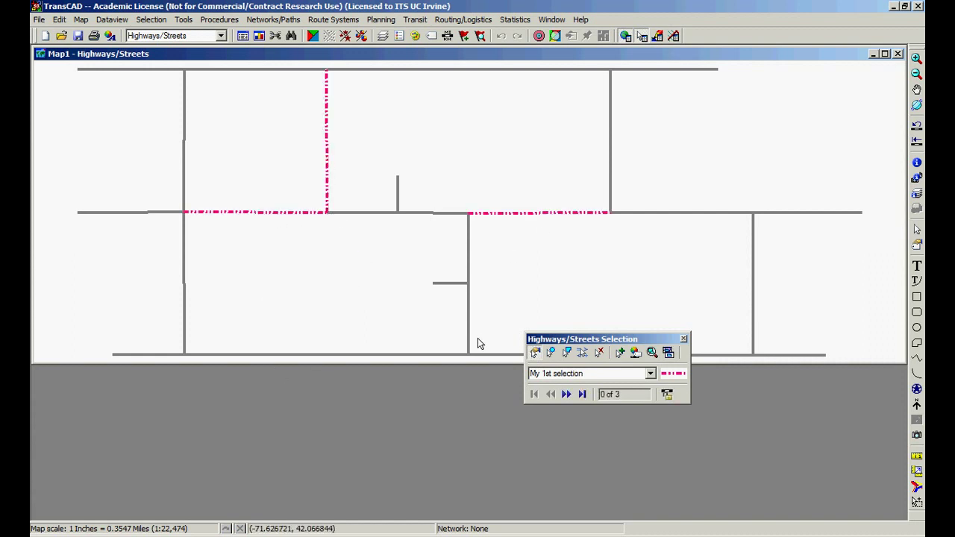
{"action": "left_click", "coordinate": [469, 328]}
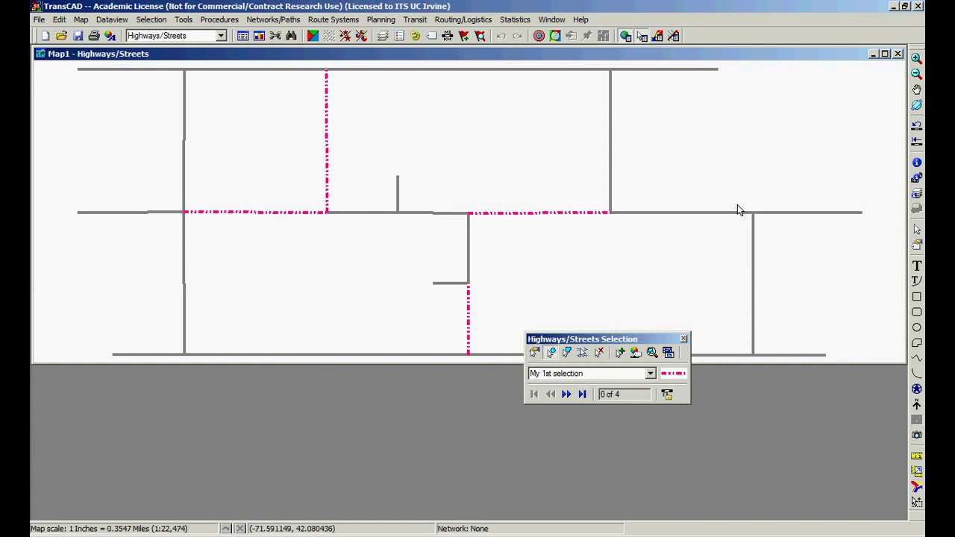
{"action": "left_click_drag", "start_coordinate": [740, 200], "coordinate": [807, 287]}
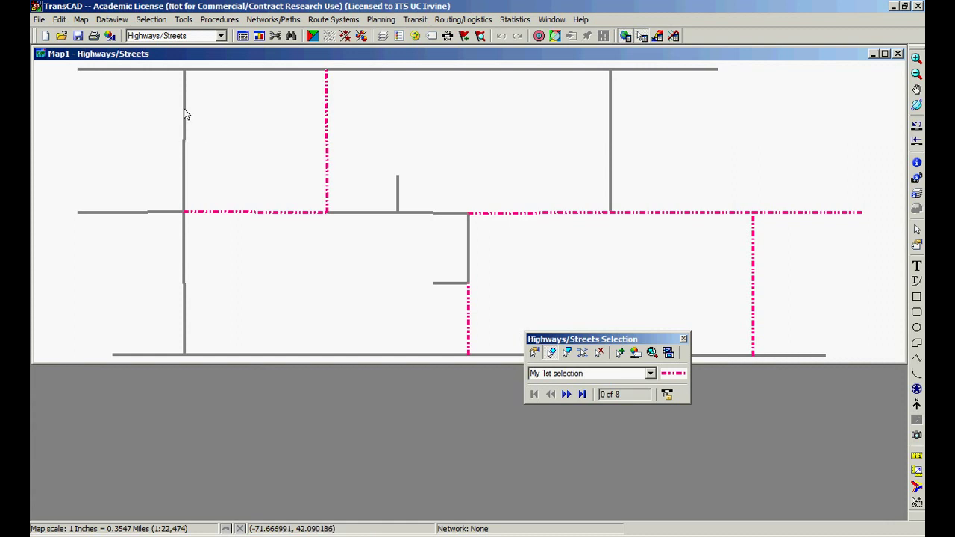
{"action": "left_click_drag", "start_coordinate": [184, 108], "coordinate": [189, 112]}
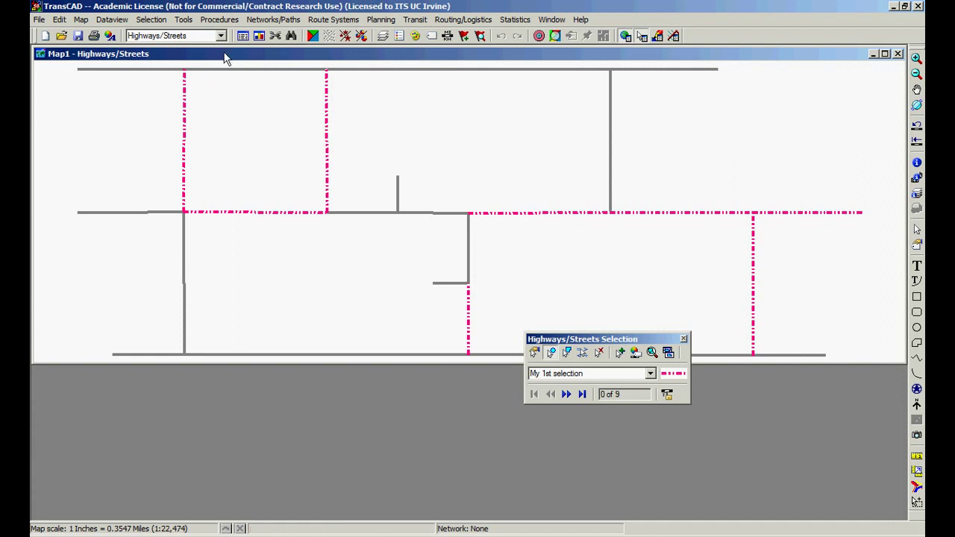
Step: Set the map preference so area selections pick only Enclosed features
{"action": "left_click", "coordinate": [59, 21]}
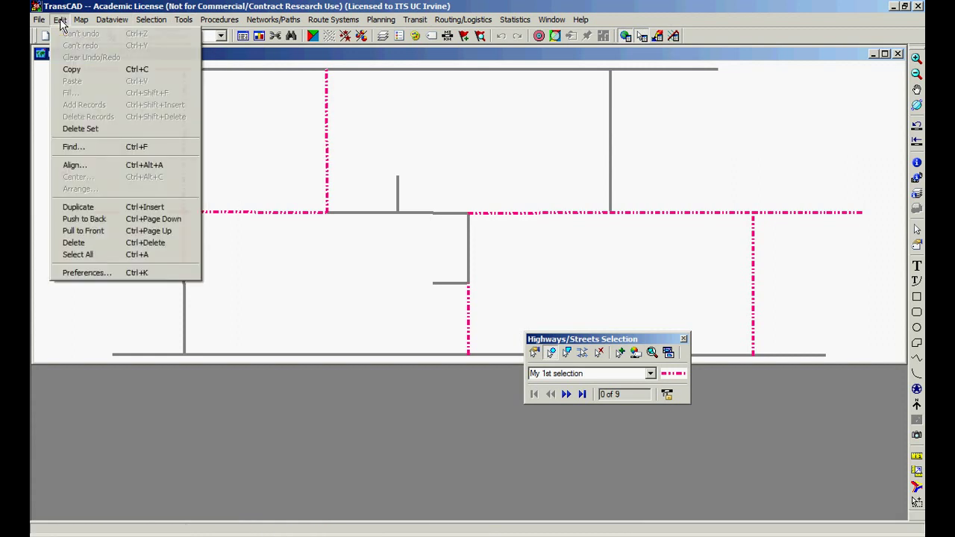
{"action": "left_click", "coordinate": [86, 273]}
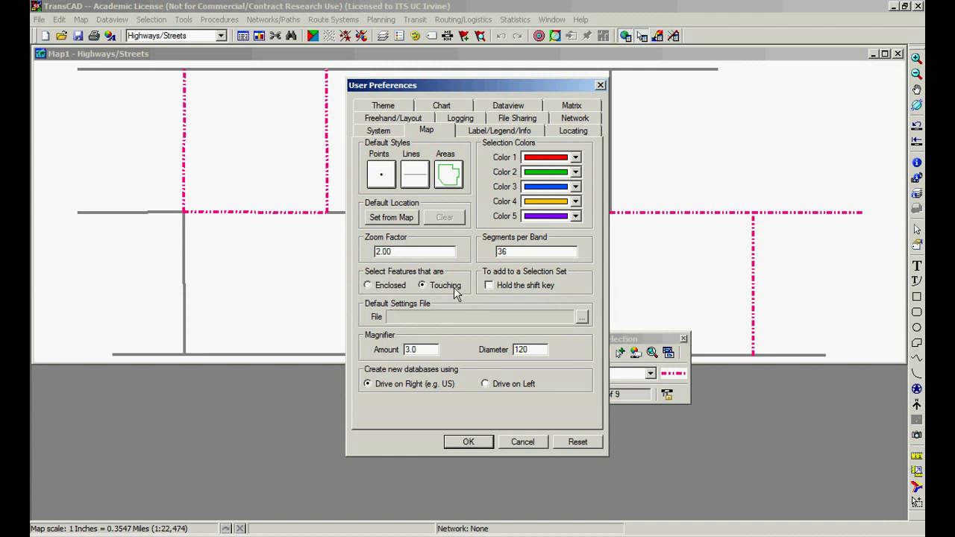
{"action": "left_click", "coordinate": [392, 288]}
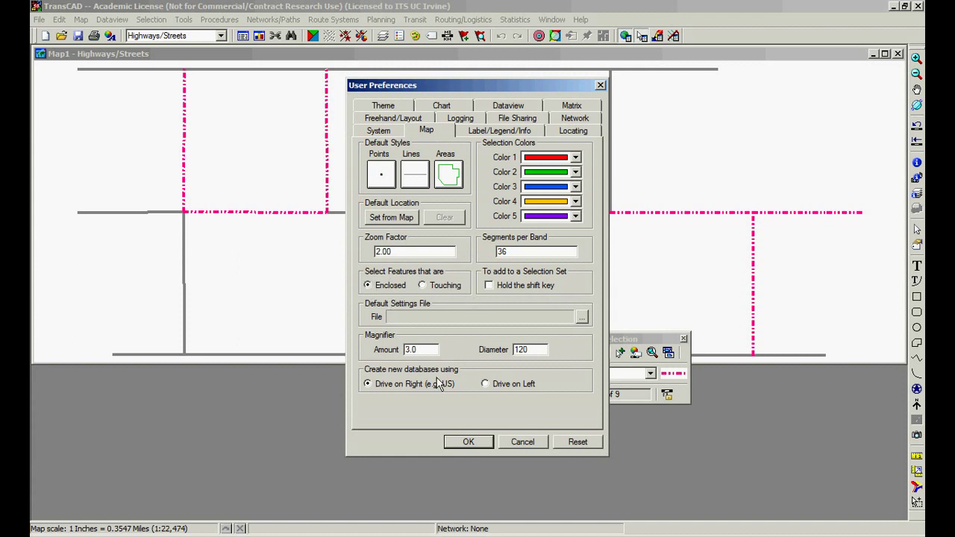
{"action": "left_click", "coordinate": [472, 445]}
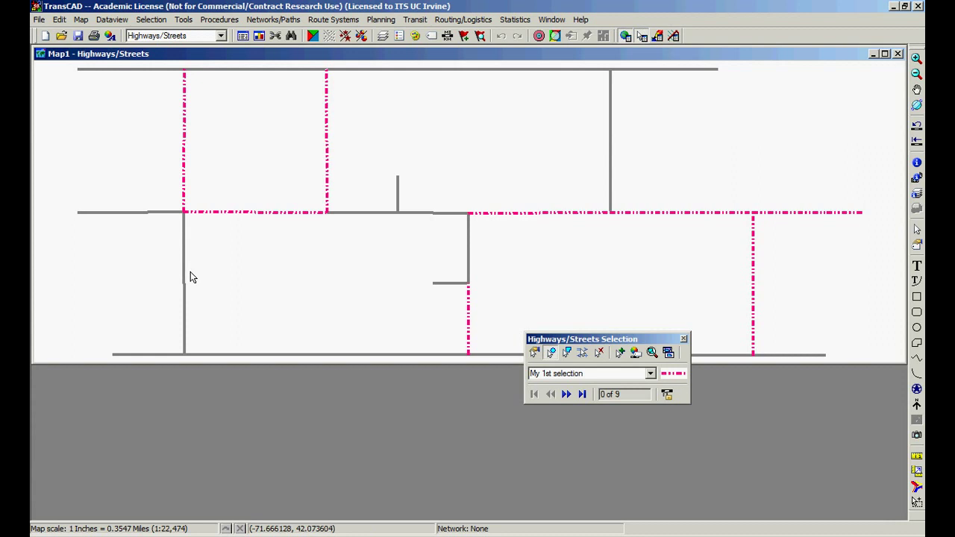
Step: Circle-select the lower-left vertical link, then draw a polygon around the short stub street
{"action": "left_click_drag", "start_coordinate": [190, 271], "coordinate": [233, 358]}
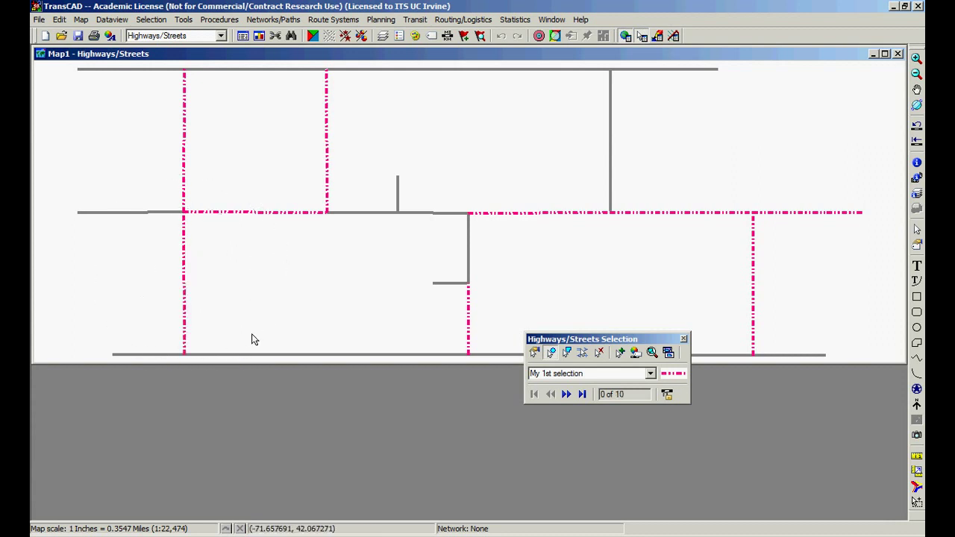
{"action": "left_click", "coordinate": [568, 354]}
{"action": "left_click", "coordinate": [412, 266]}
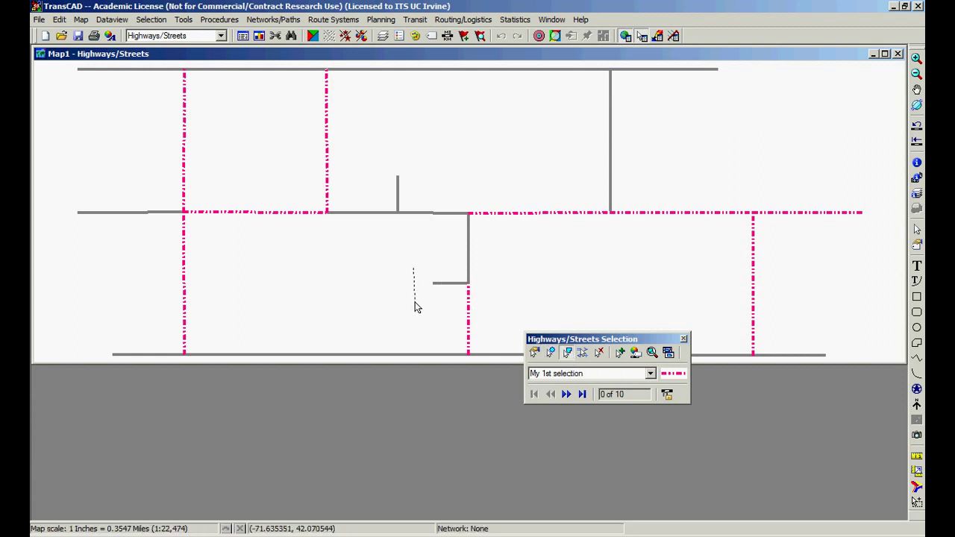
{"action": "left_click", "coordinate": [415, 304]}
{"action": "left_click", "coordinate": [503, 302]}
{"action": "left_click", "coordinate": [508, 258]}
{"action": "left_click", "coordinate": [484, 243]}
{"action": "left_click", "coordinate": [487, 184]}
{"action": "left_click", "coordinate": [474, 231]}
{"action": "left_click", "coordinate": [433, 228]}
{"action": "left_click", "coordinate": [400, 235]}
{"action": "double_click", "coordinate": [414, 270]}
Step: Create the selection set 'Bigger Than 20' from the condition ID>20 via Select by Condition
{"action": "left_click", "coordinate": [582, 352]}
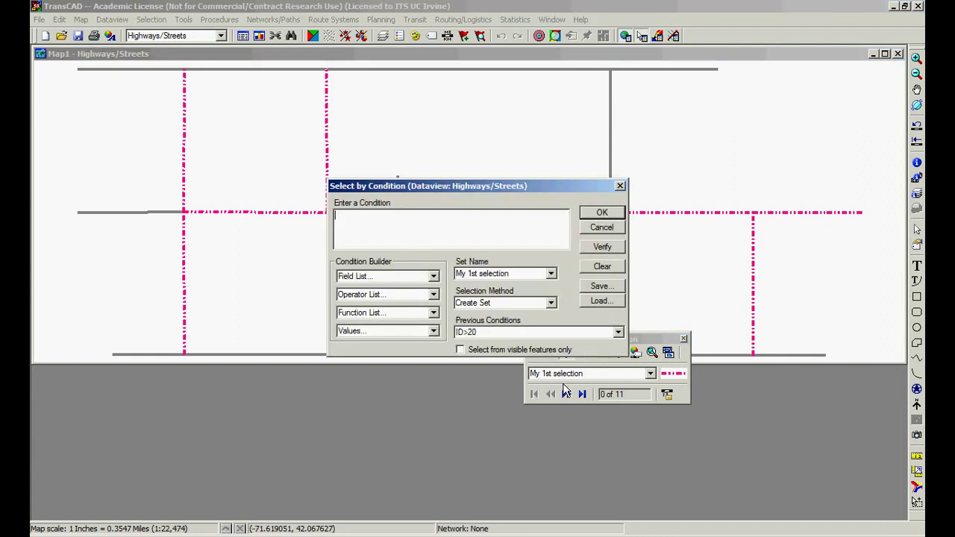
{"action": "left_click", "coordinate": [602, 228]}
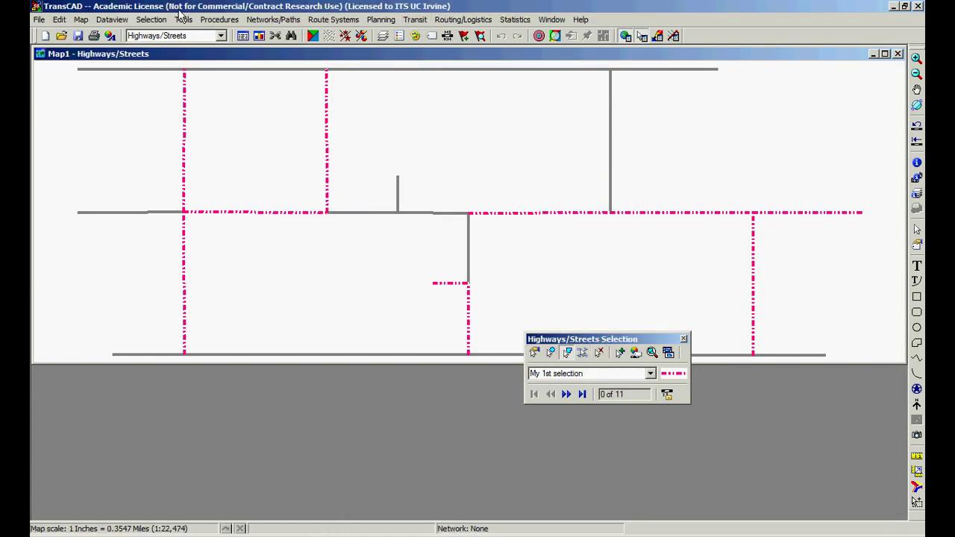
{"action": "left_click", "coordinate": [150, 20]}
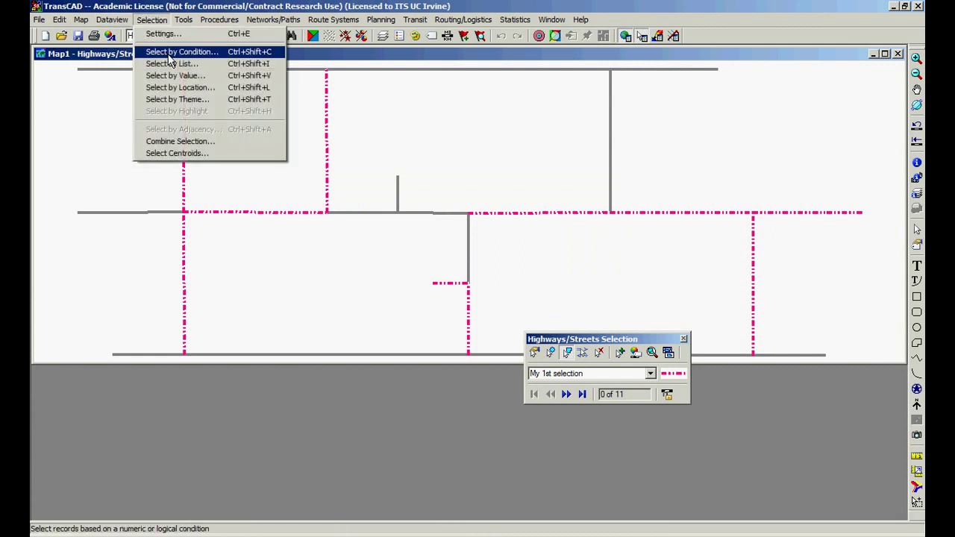
{"action": "left_click", "coordinate": [173, 52]}
{"action": "left_click", "coordinate": [432, 277]}
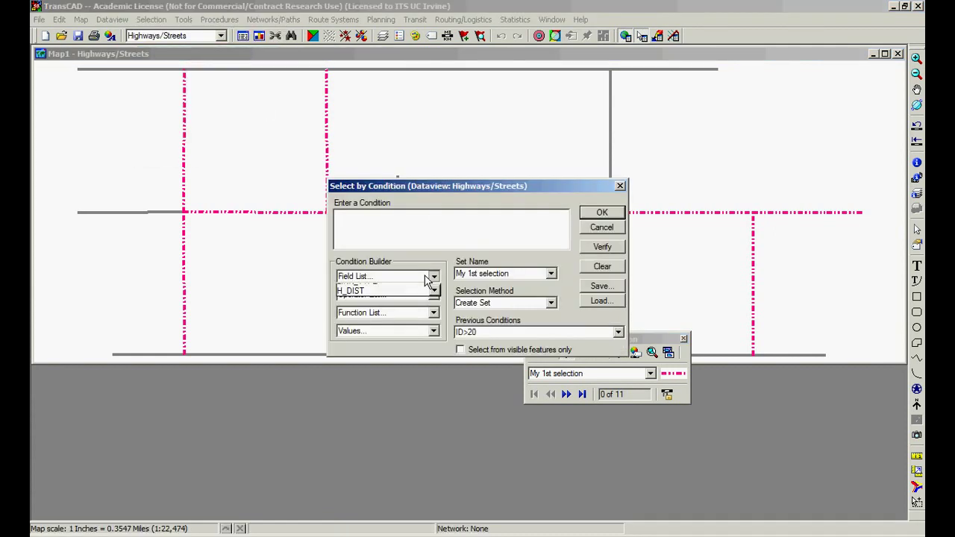
{"action": "left_click", "coordinate": [415, 300]}
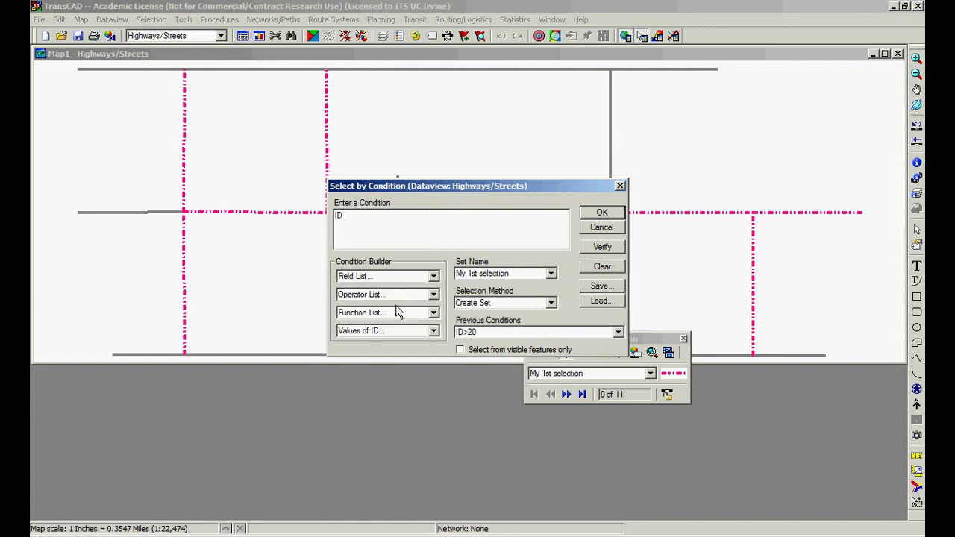
{"action": "type", "text": ">20"}
{"action": "left_click", "coordinate": [532, 277]}
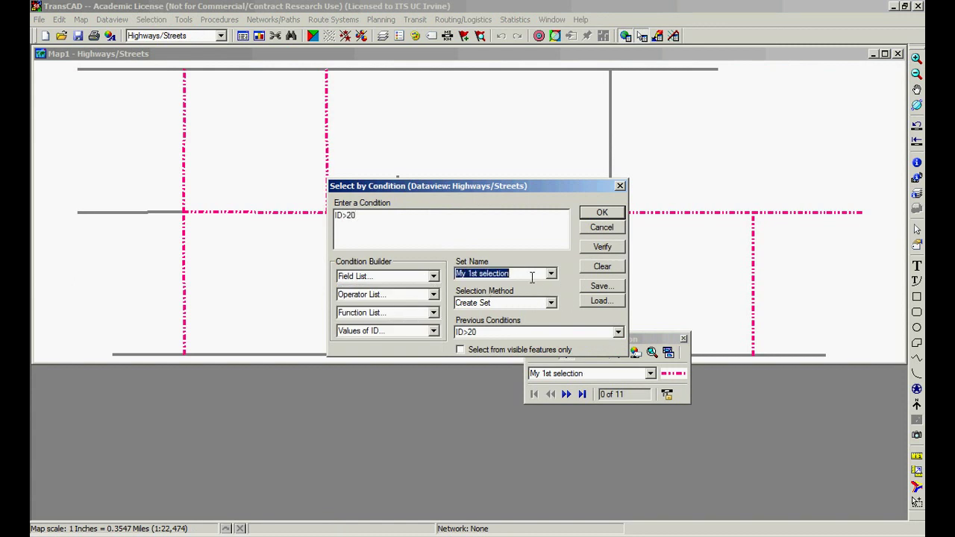
{"action": "type", "text": "Bigger Than 20"}
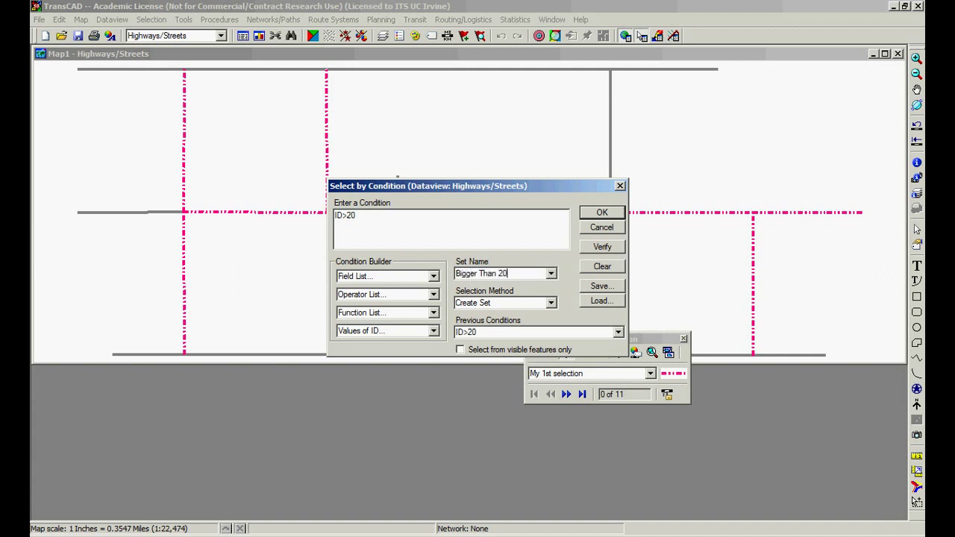
{"action": "left_click", "coordinate": [601, 213]}
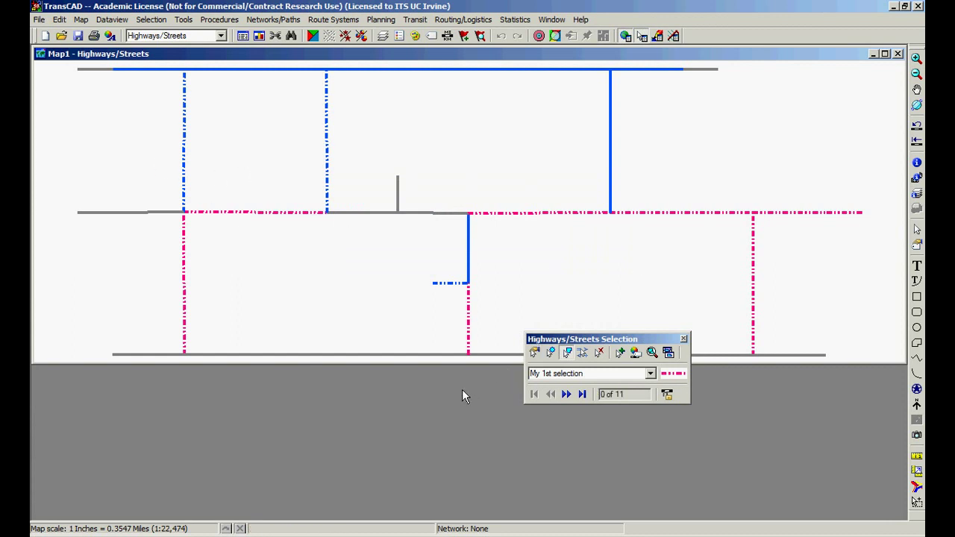
Step: Restyle the Bigger Than 20 set with solid dark green lines and close the Selection Sets list
{"action": "left_click", "coordinate": [650, 374]}
{"action": "left_click", "coordinate": [634, 352]}
{"action": "left_click", "coordinate": [518, 261]}
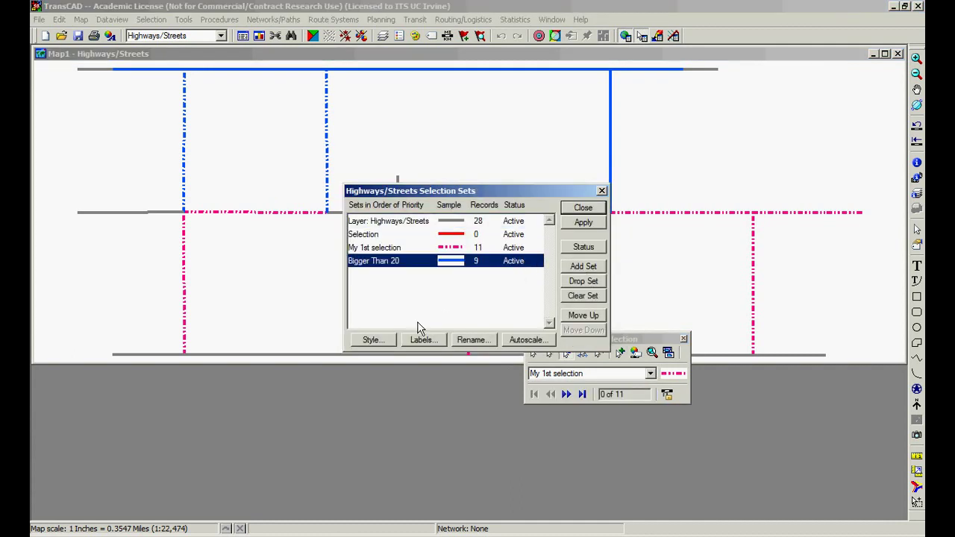
{"action": "left_click", "coordinate": [372, 339]}
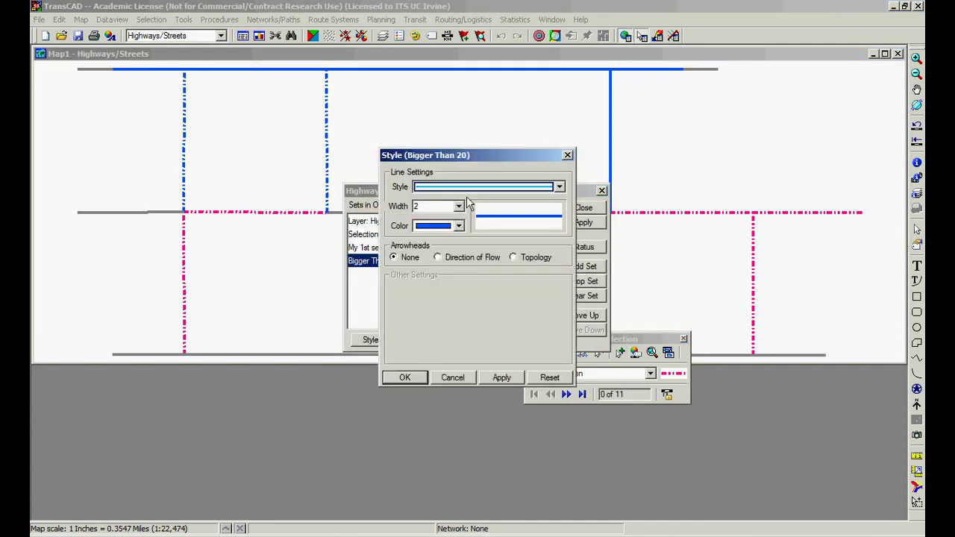
{"action": "left_click", "coordinate": [477, 187]}
{"action": "left_click", "coordinate": [503, 214]}
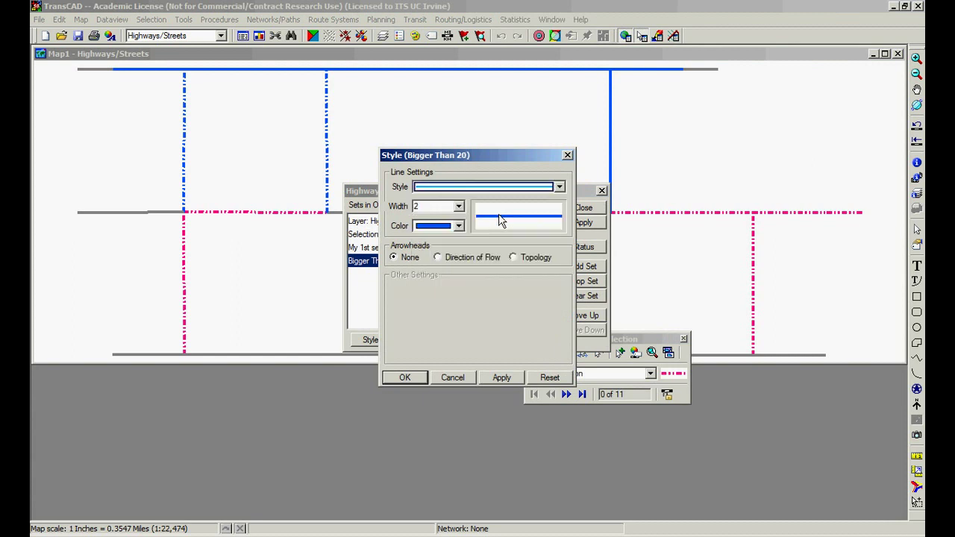
{"action": "left_click", "coordinate": [459, 224]}
{"action": "left_click_drag", "start_coordinate": [467, 264], "coordinate": [464, 279]}
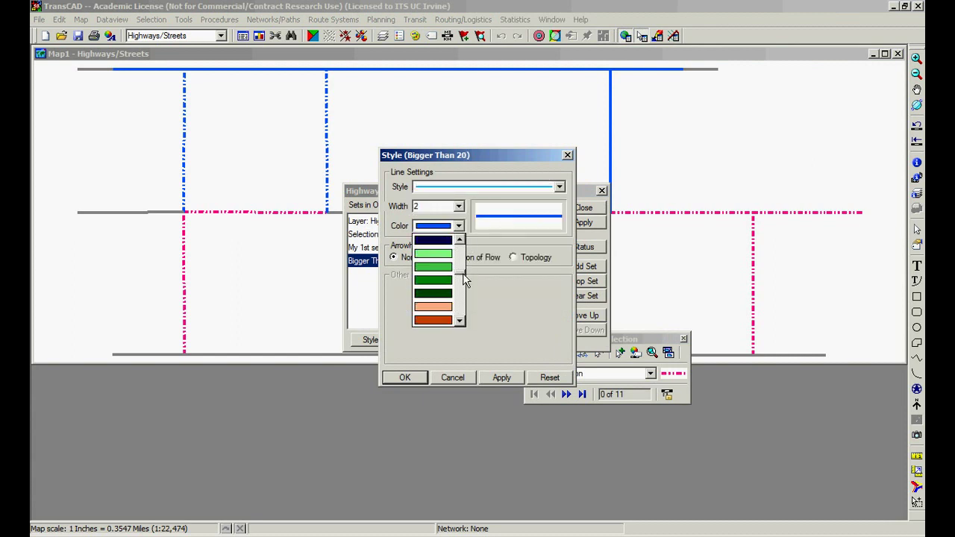
{"action": "left_click", "coordinate": [436, 280]}
{"action": "left_click", "coordinate": [518, 380]}
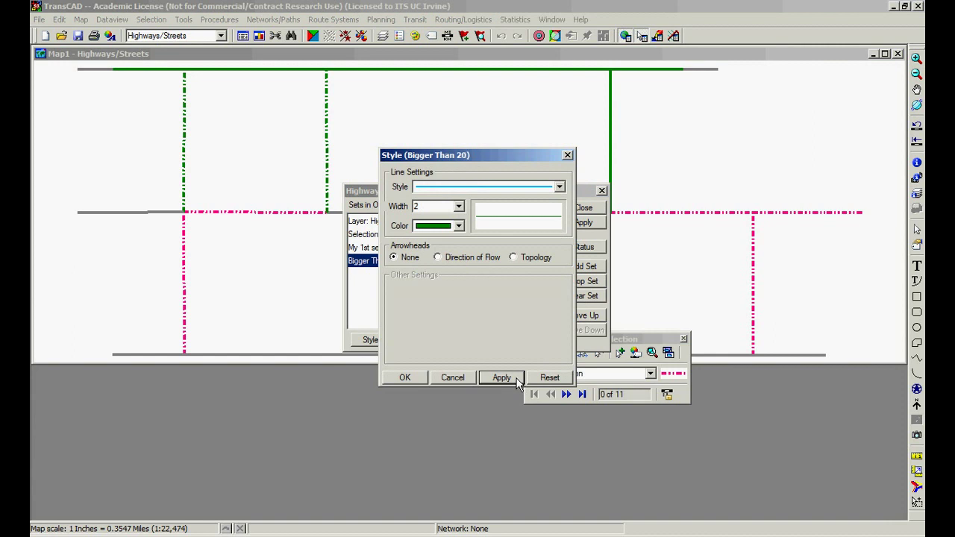
{"action": "left_click", "coordinate": [418, 377]}
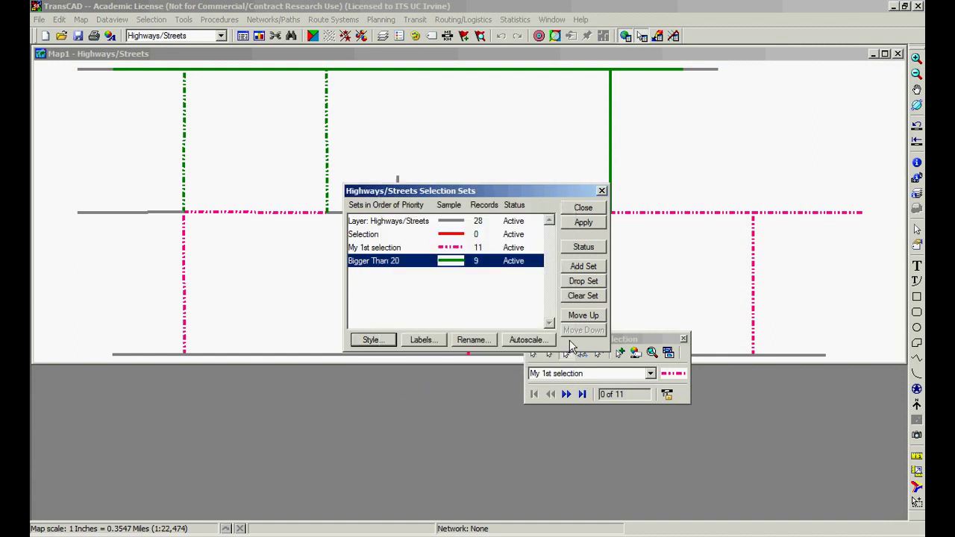
{"action": "left_click", "coordinate": [597, 208]}
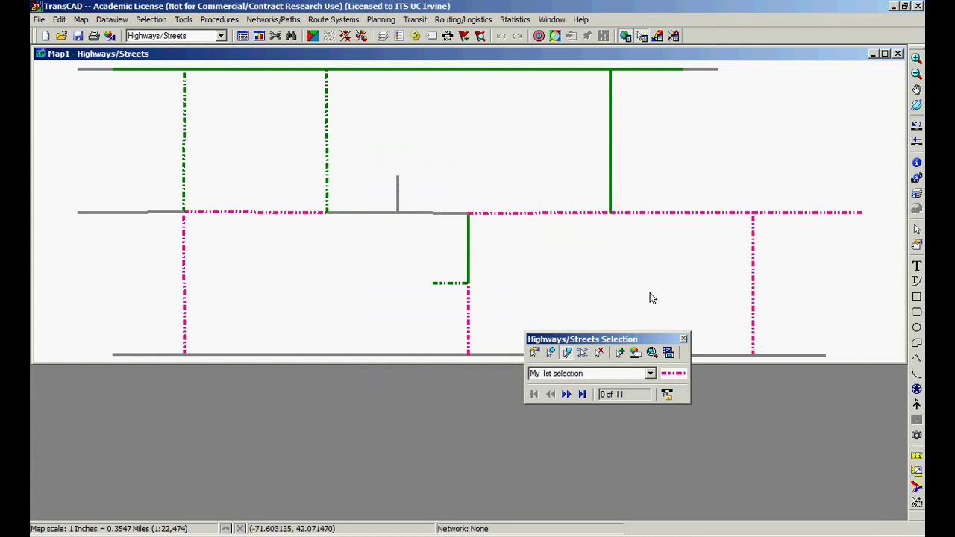
Step: Set the Bigger Than 20 selection set to Inactive, apply it to Map1, and close Selection Sets
{"action": "left_click", "coordinate": [636, 352]}
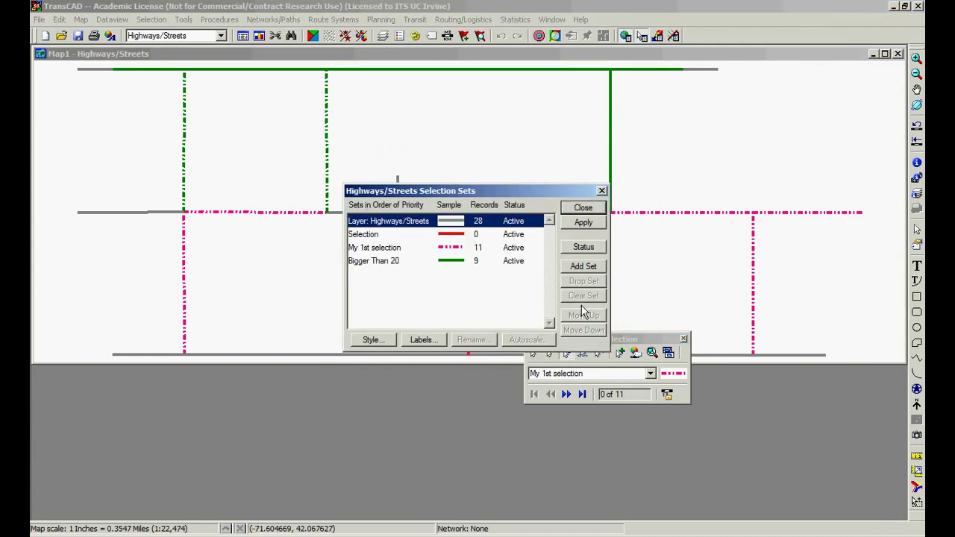
{"action": "left_click", "coordinate": [484, 263]}
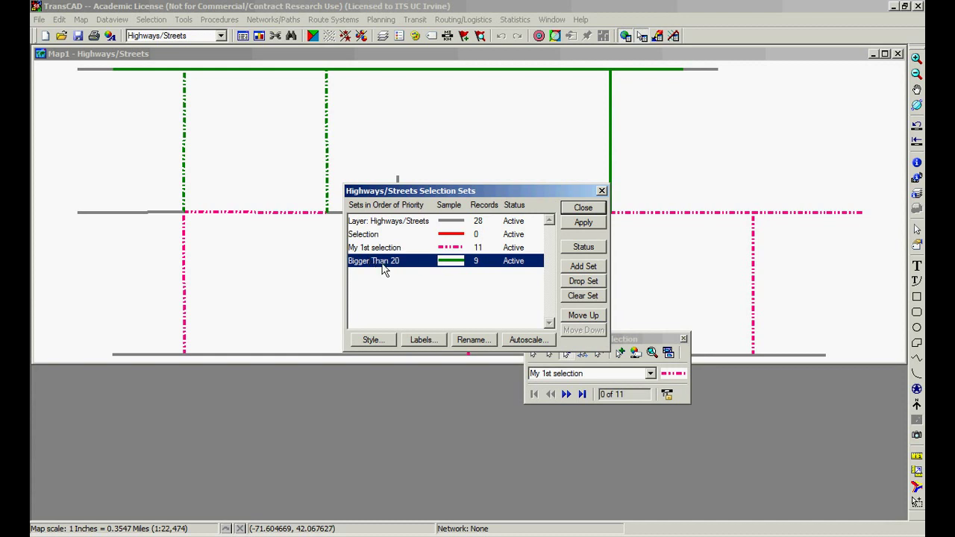
{"action": "left_click", "coordinate": [585, 245]}
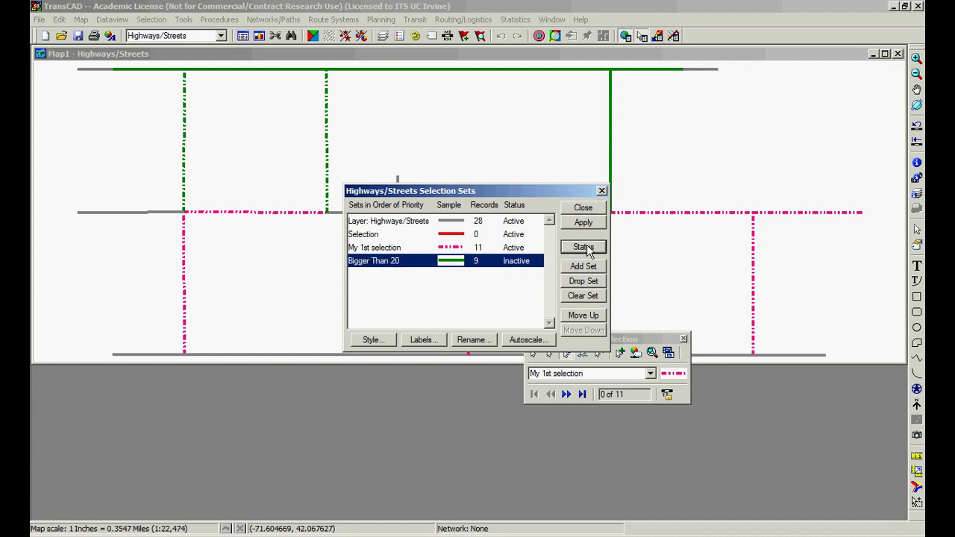
{"action": "left_click", "coordinate": [587, 250]}
{"action": "left_click", "coordinate": [589, 225]}
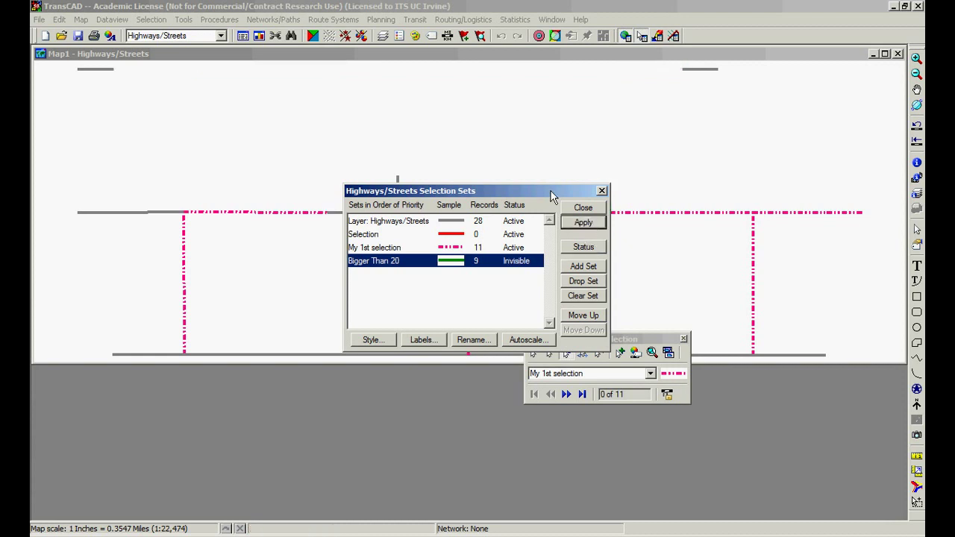
{"action": "left_click_drag", "start_coordinate": [549, 194], "coordinate": [737, 121]}
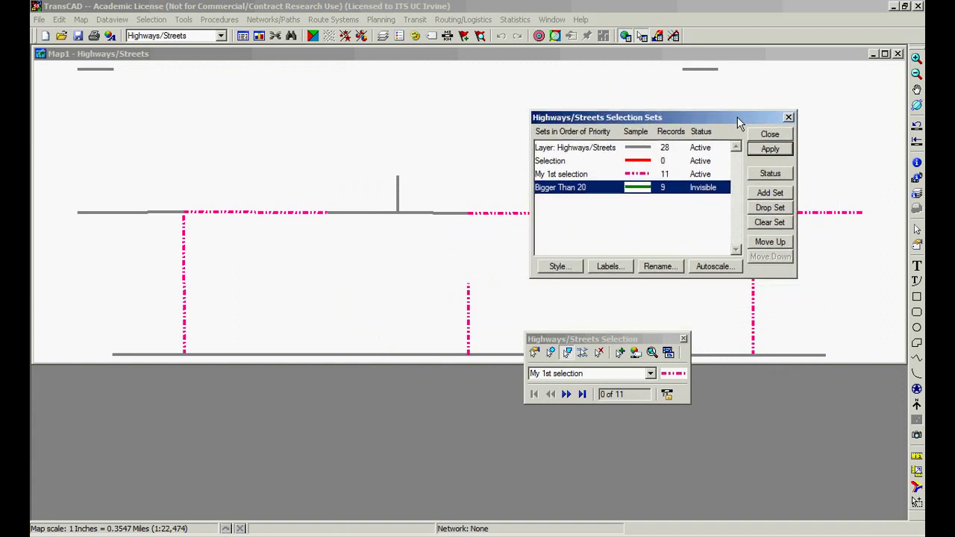
{"action": "left_click", "coordinate": [779, 174]}
{"action": "left_click", "coordinate": [779, 174]}
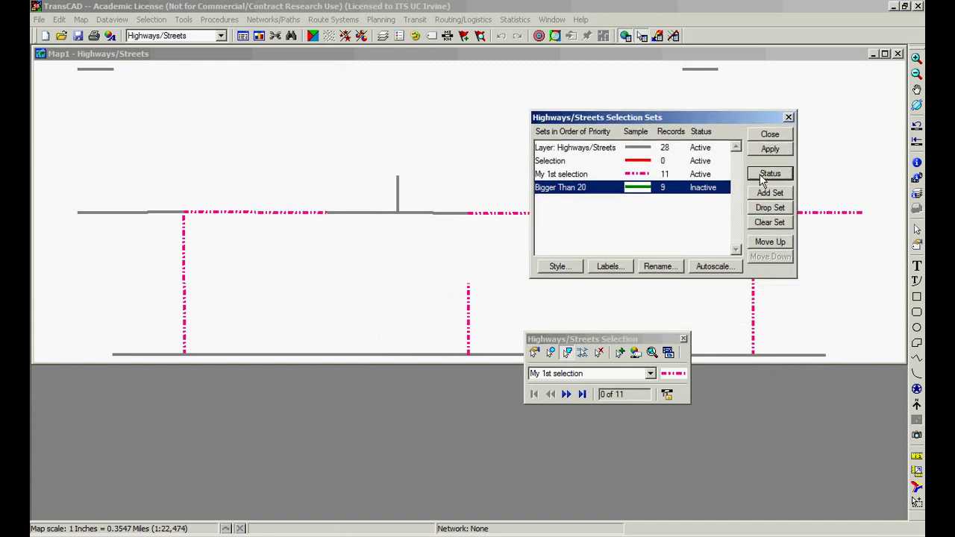
{"action": "left_click", "coordinate": [771, 151]}
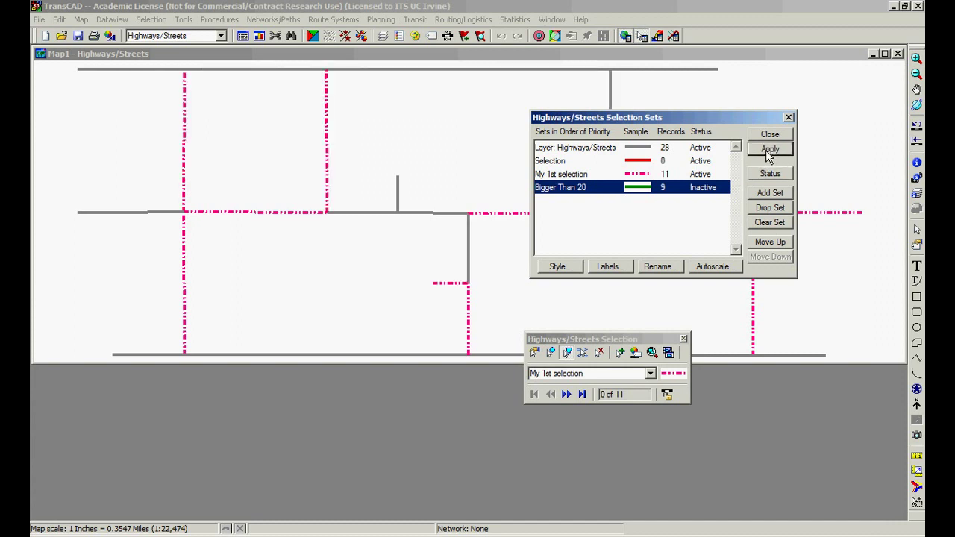
{"action": "left_click_drag", "start_coordinate": [759, 117], "coordinate": [613, 273]}
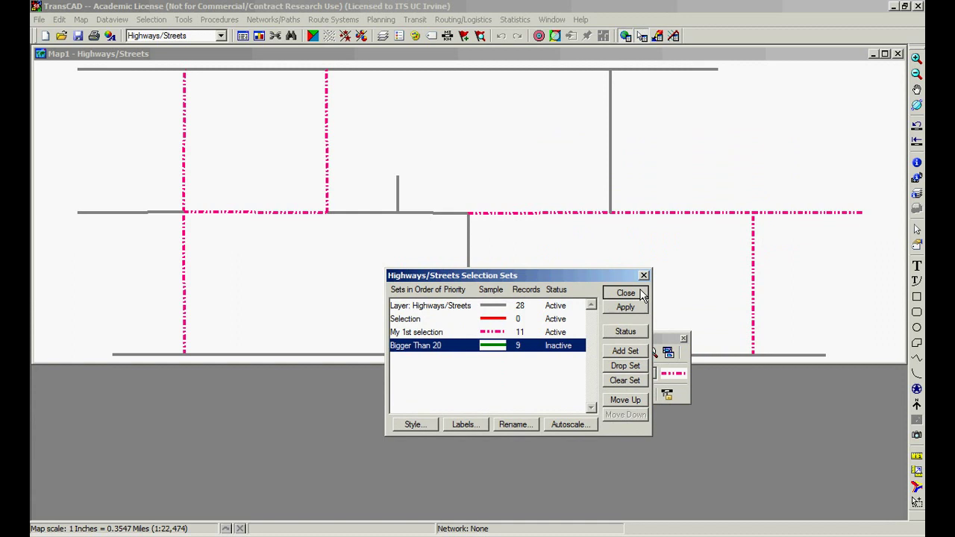
{"action": "left_click", "coordinate": [639, 293]}
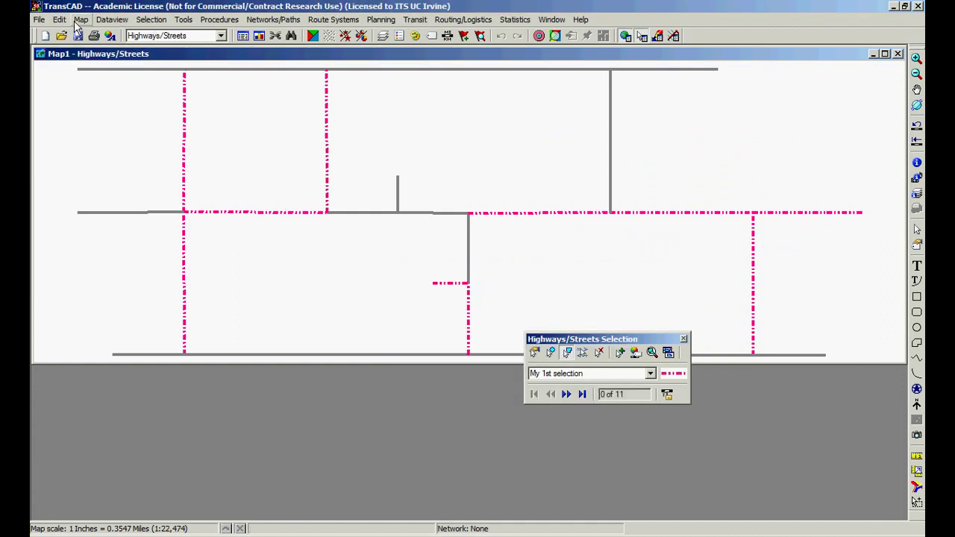
Step: Combine My 1st selection and Bigger Than 20 by features in either into a new set 'Either'
{"action": "left_click", "coordinate": [152, 21]}
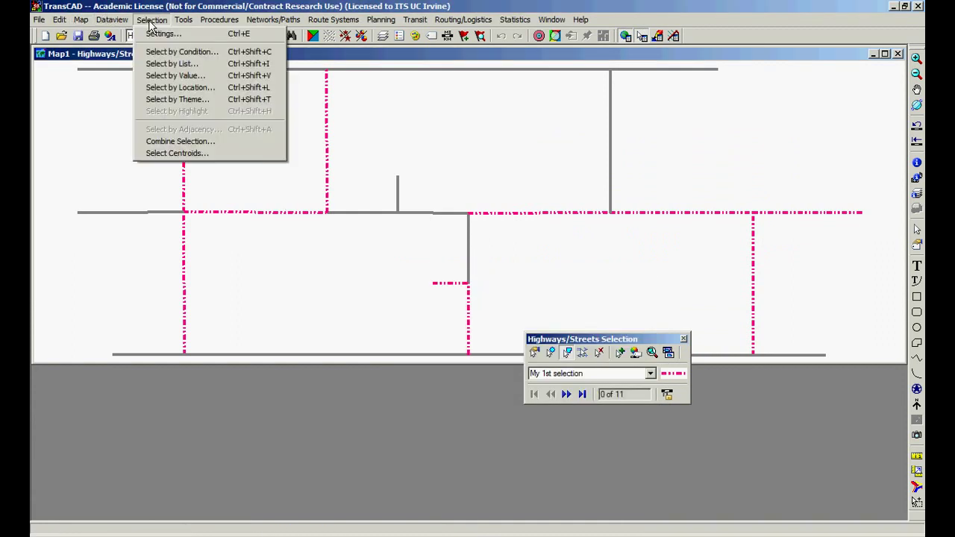
{"action": "left_click", "coordinate": [195, 142]}
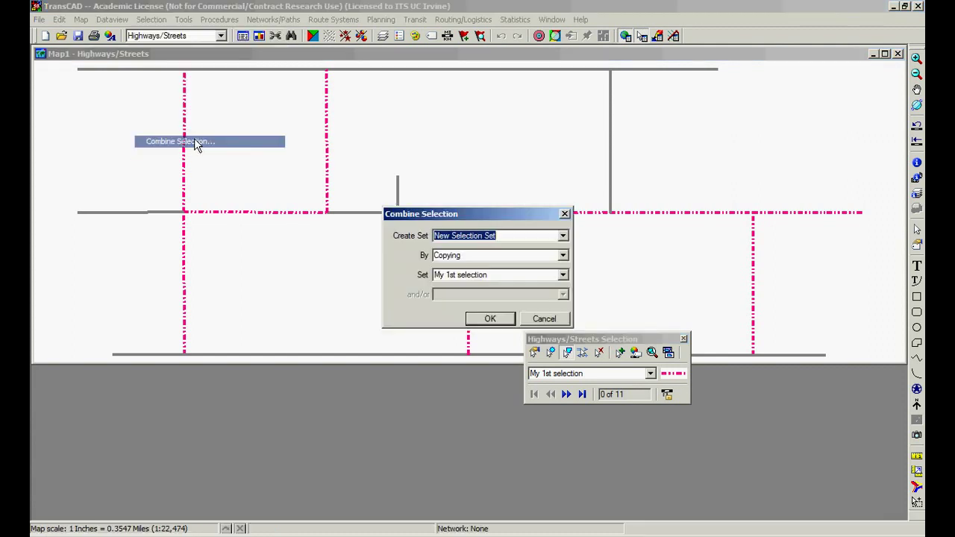
{"action": "left_click_drag", "start_coordinate": [434, 214], "coordinate": [344, 272]}
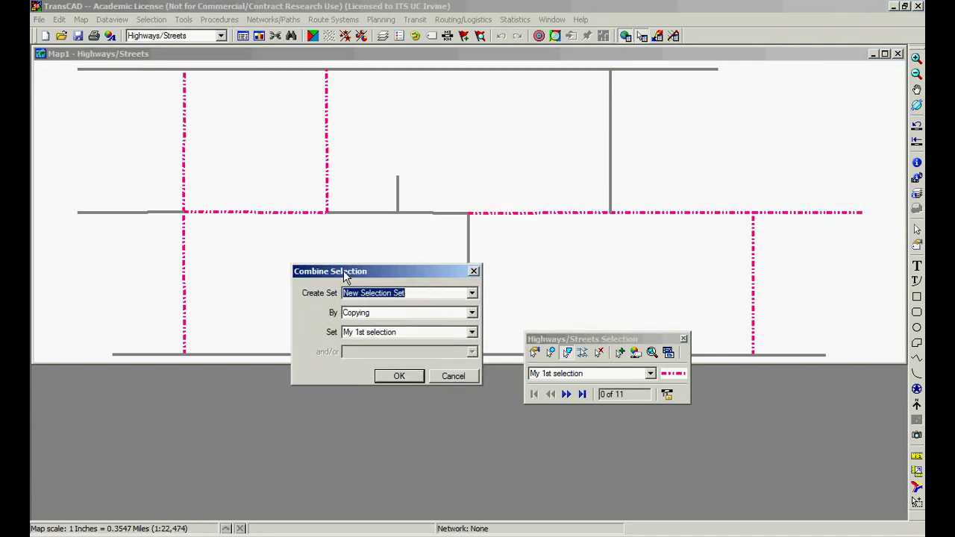
{"action": "left_click", "coordinate": [387, 313]}
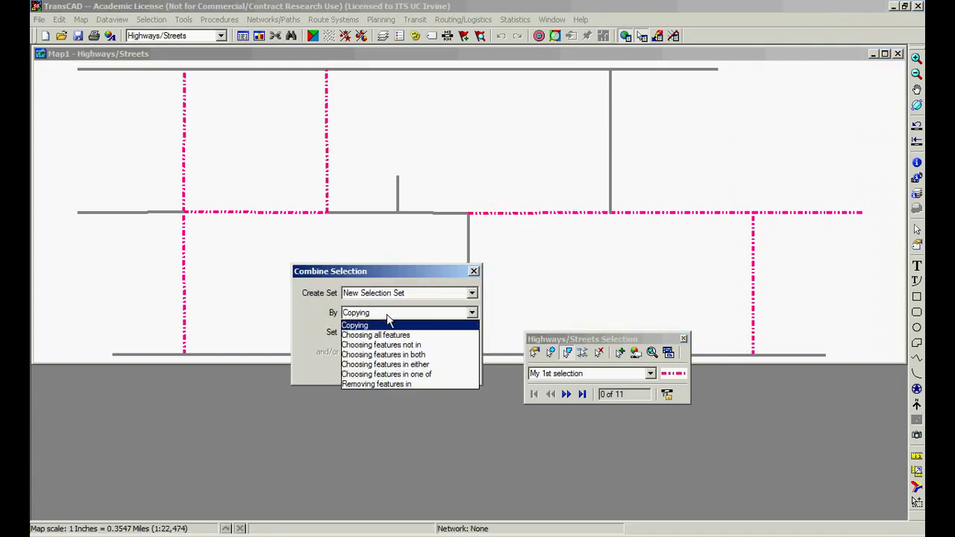
{"action": "left_click", "coordinate": [434, 366]}
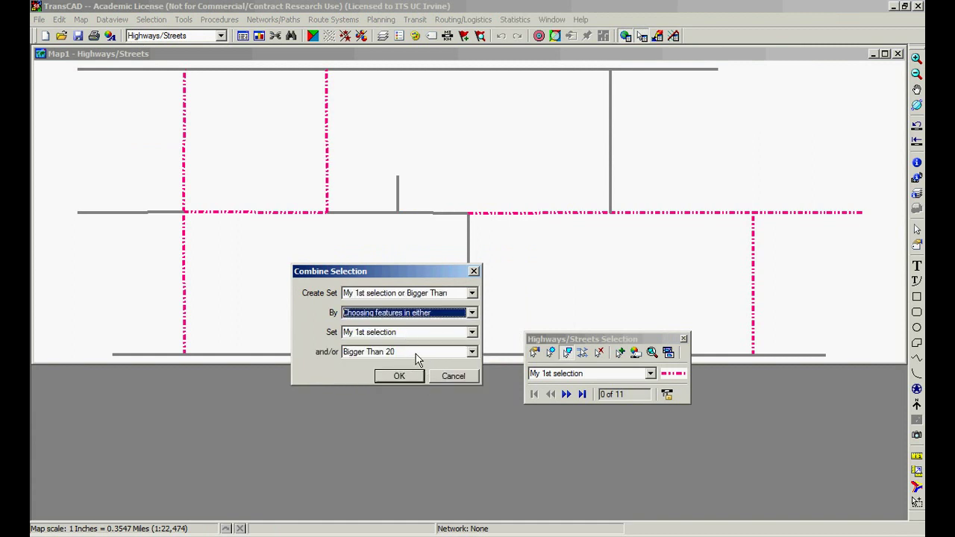
{"action": "left_click", "coordinate": [452, 292]}
{"action": "type", "text": "E"}
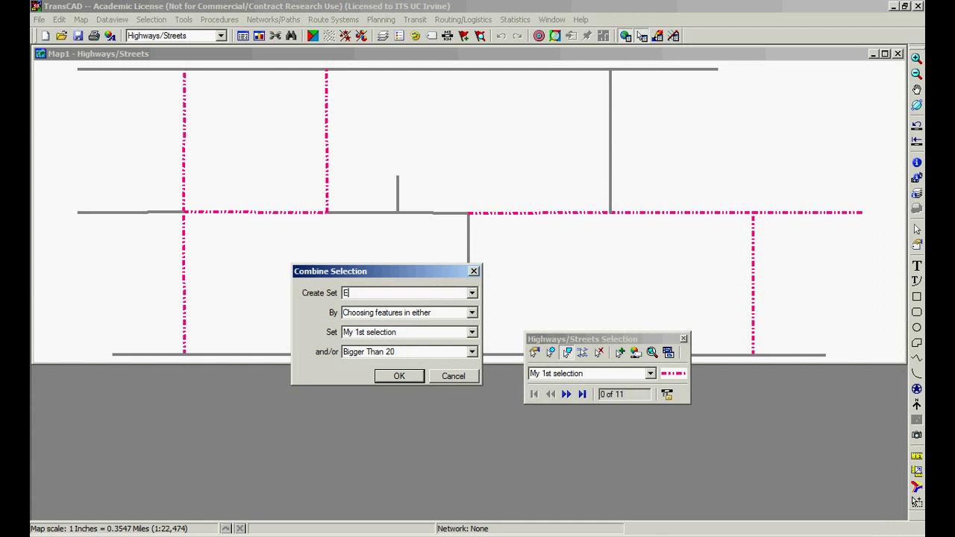
{"action": "type", "text": "ither"}
{"action": "left_click", "coordinate": [399, 376]}
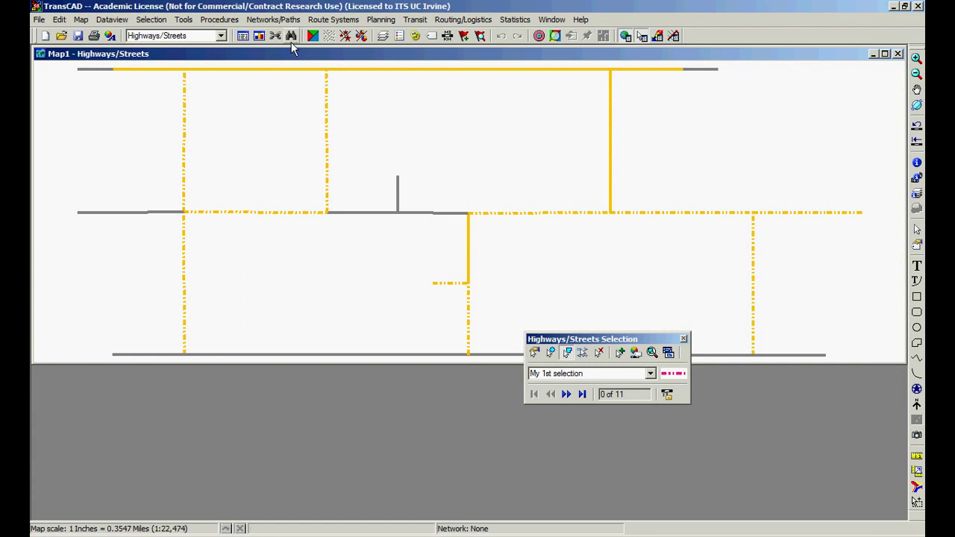
Step: Combine My 1st selection and Bigger Than 20, keeping features in both, into a set named 'Both'
{"action": "left_click", "coordinate": [98, 23]}
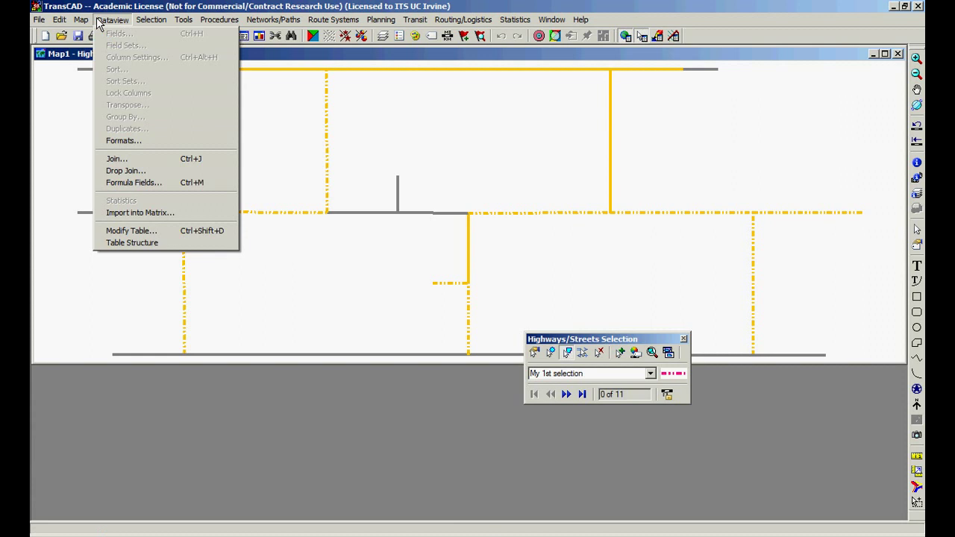
{"action": "mouse_move", "coordinate": [151, 20]}
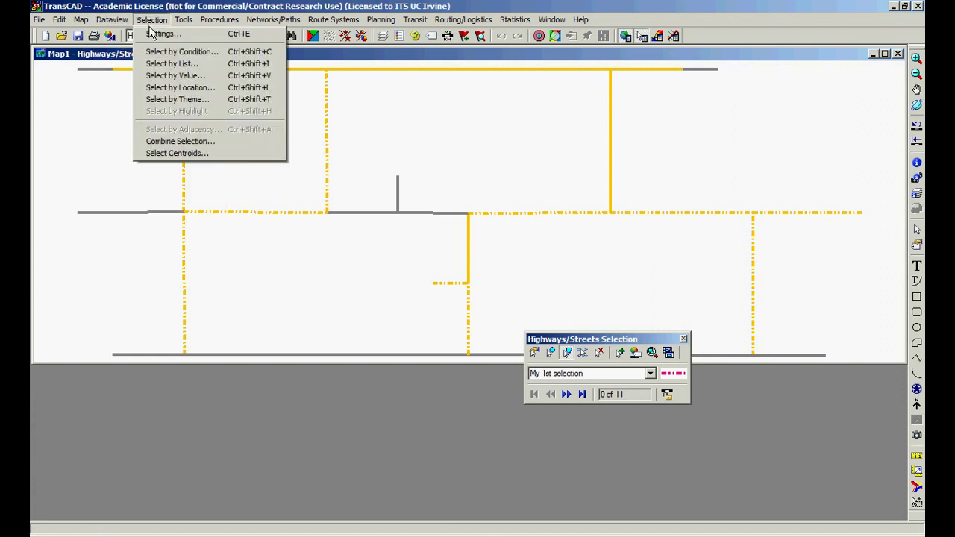
{"action": "left_click", "coordinate": [188, 141]}
{"action": "left_click", "coordinate": [475, 275]}
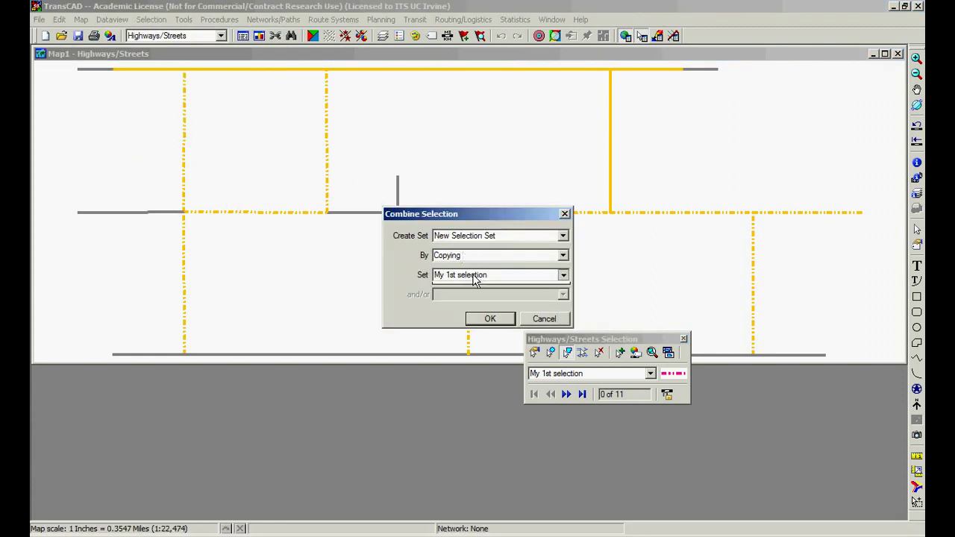
{"action": "left_click", "coordinate": [473, 256]}
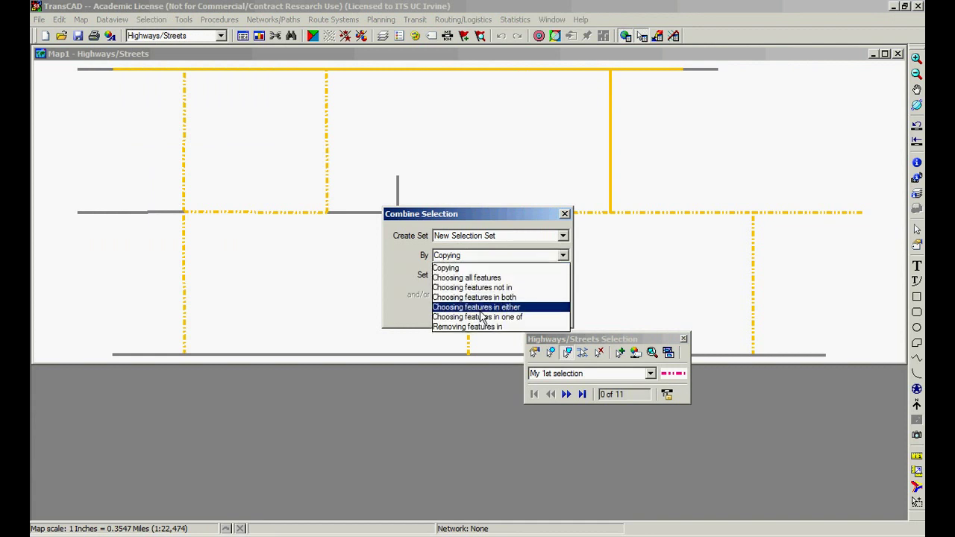
{"action": "left_click", "coordinate": [483, 299]}
{"action": "left_click", "coordinate": [483, 235]}
{"action": "type", "text": "Both"}
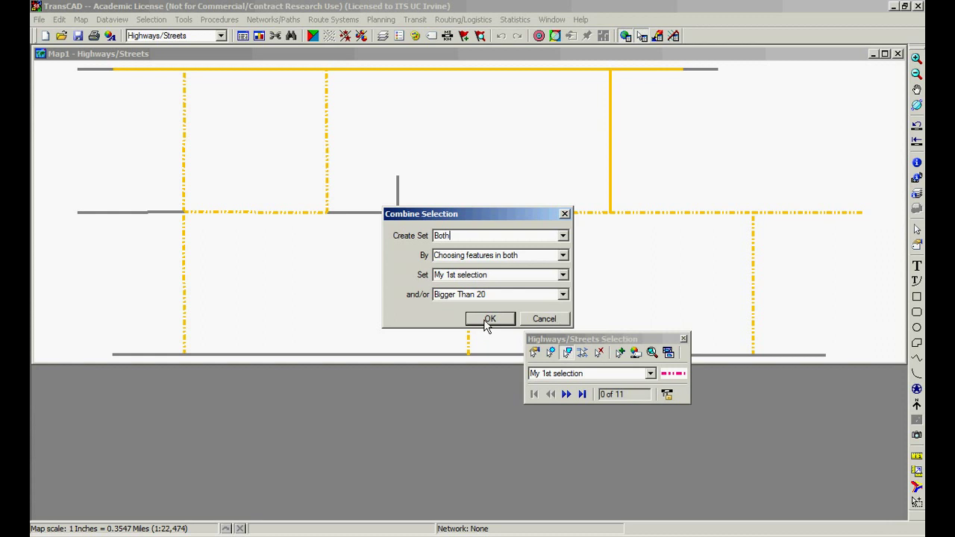
{"action": "left_click", "coordinate": [489, 318]}
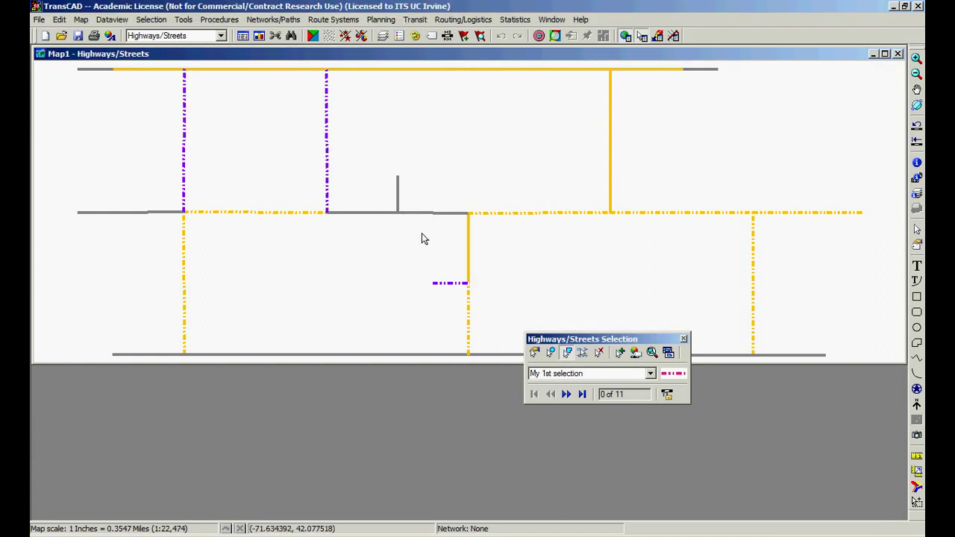
{"action": "left_click", "coordinate": [153, 19]}
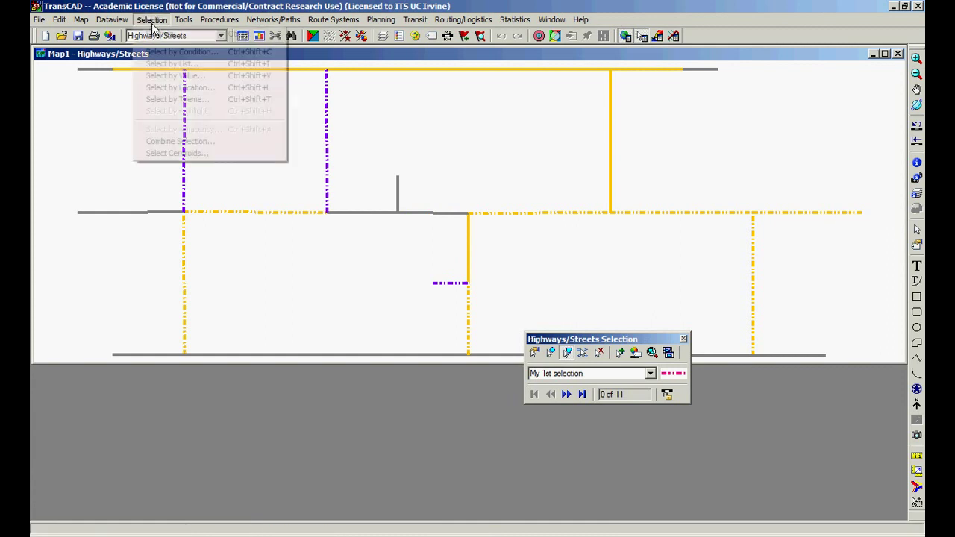
{"action": "left_click", "coordinate": [191, 87]}
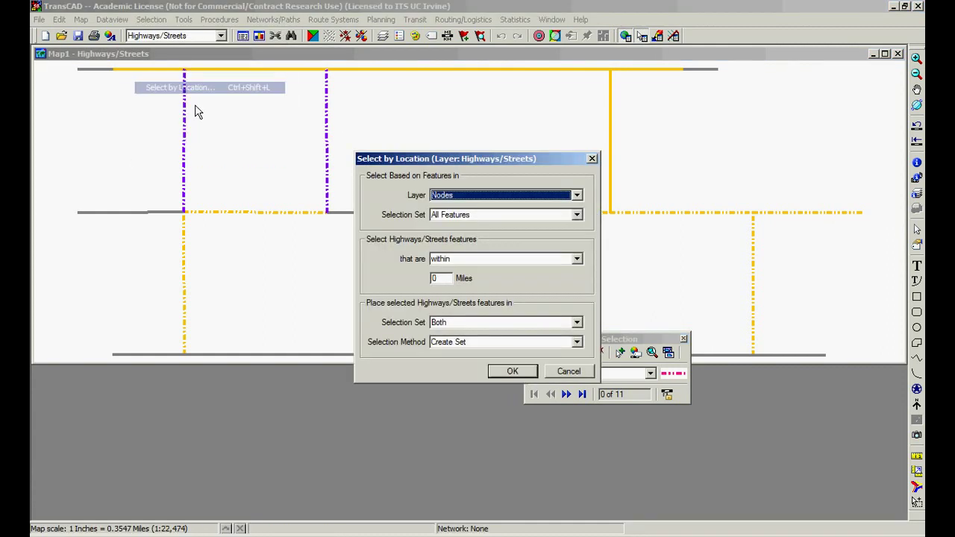
{"action": "left_click_drag", "start_coordinate": [556, 157], "coordinate": [684, 136]}
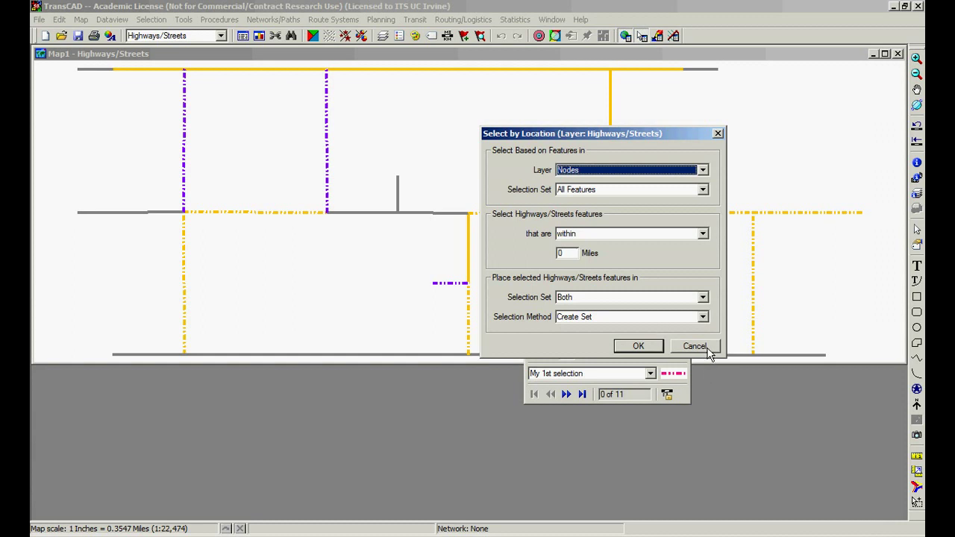
{"action": "left_click", "coordinate": [694, 346]}
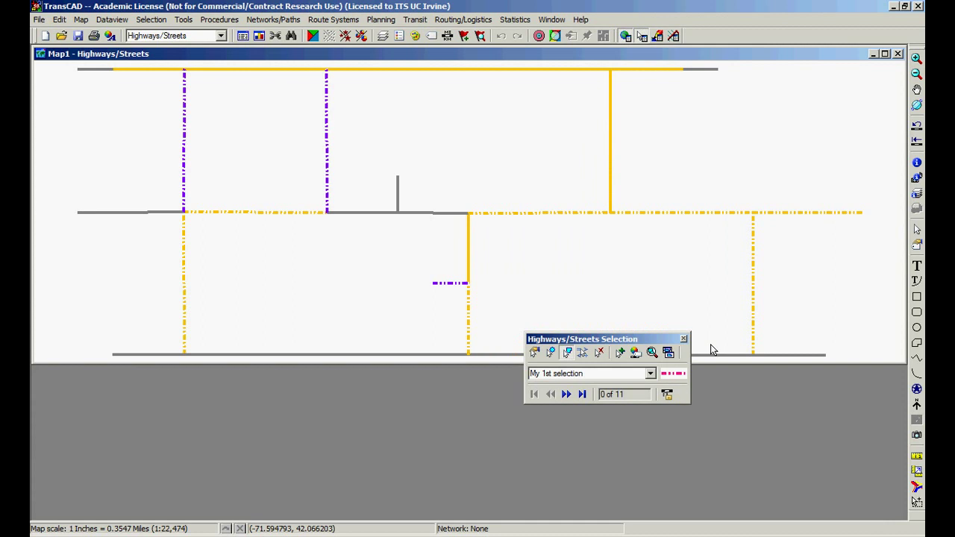
Step: Drop the Either, Both and Bigger Than 20 selection sets, keeping My 1st selection
{"action": "left_click", "coordinate": [634, 354]}
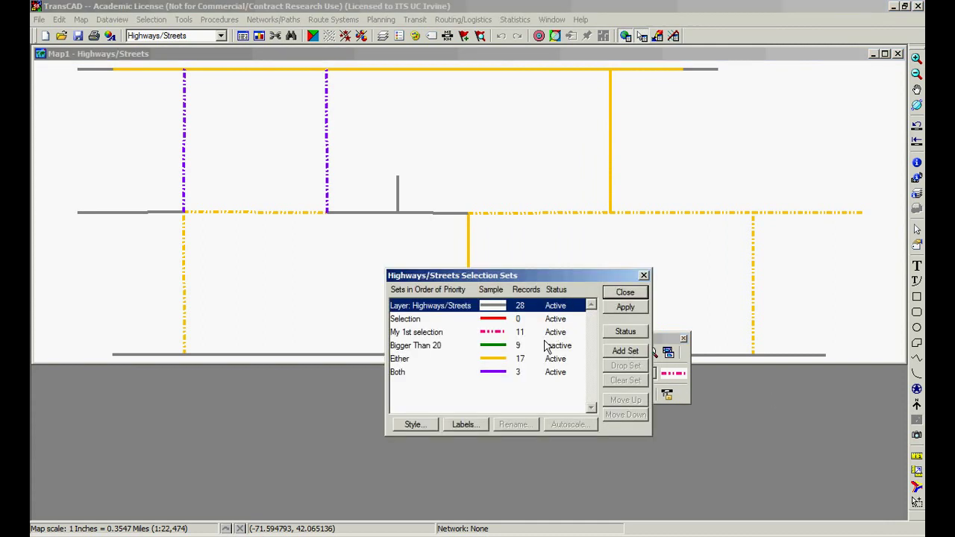
{"action": "left_click_drag", "start_coordinate": [552, 358], "coordinate": [552, 371]}
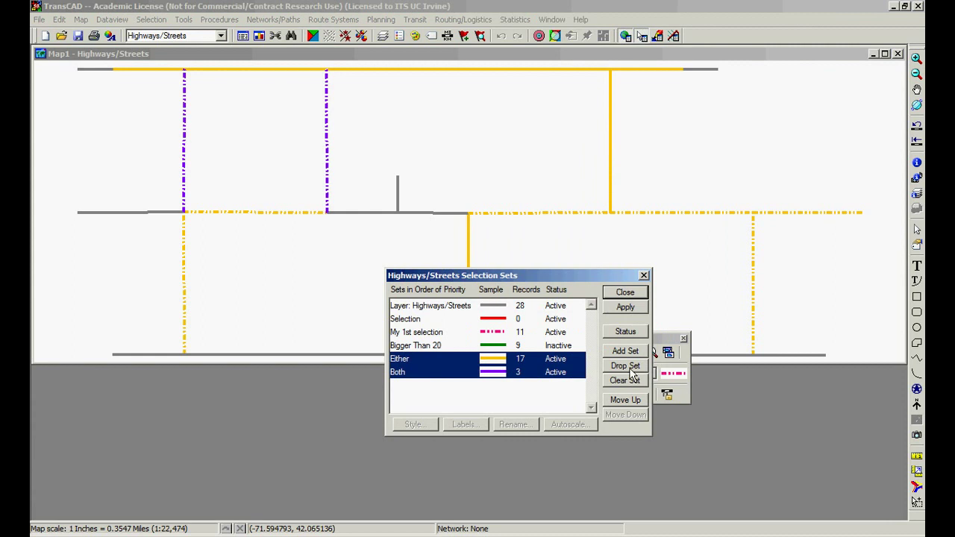
{"action": "left_click", "coordinate": [625, 366]}
{"action": "left_click", "coordinate": [503, 305]}
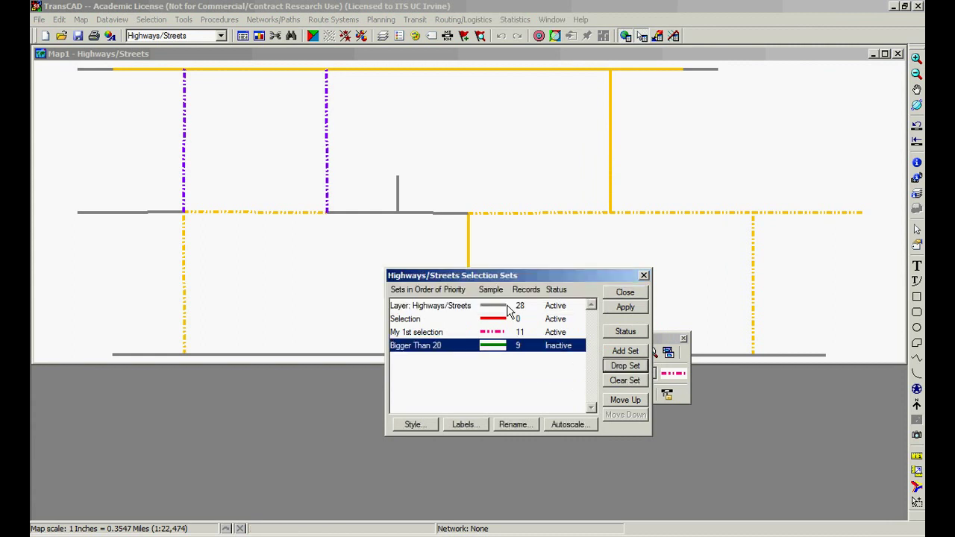
{"action": "left_click", "coordinate": [634, 372]}
{"action": "left_click", "coordinate": [496, 301]}
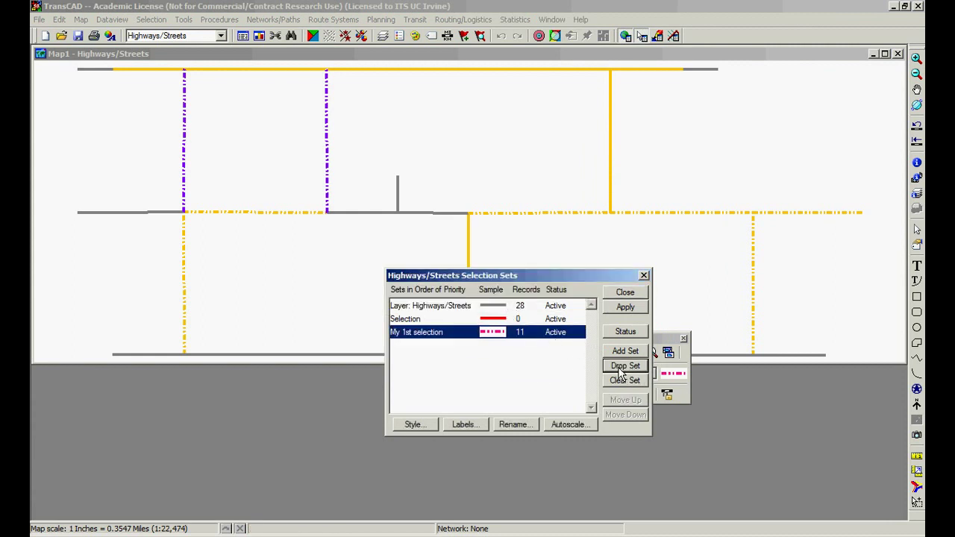
{"action": "left_click", "coordinate": [618, 372]}
{"action": "left_click", "coordinate": [553, 304]}
Step: Label the My 1st selection links with their Length field values
{"action": "left_click", "coordinate": [478, 424]}
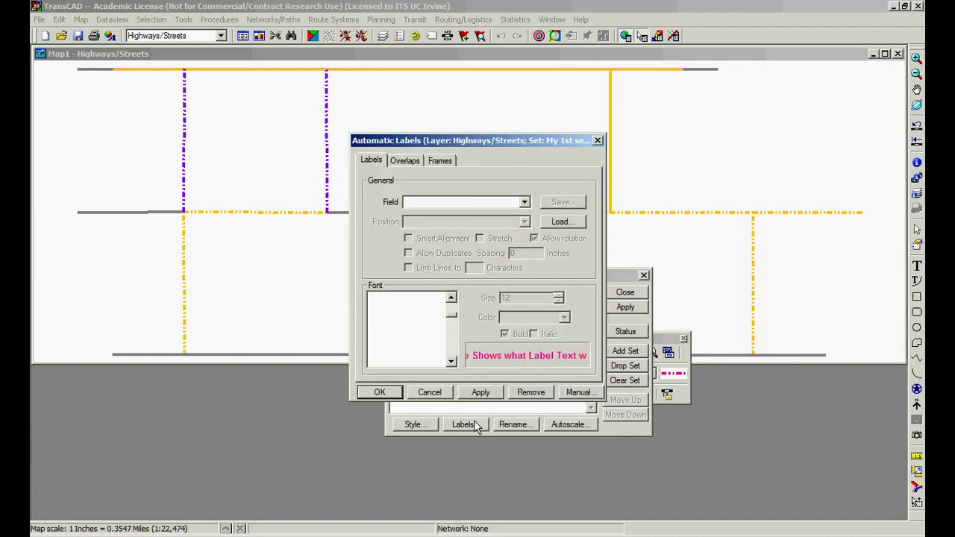
{"action": "left_click", "coordinate": [477, 202]}
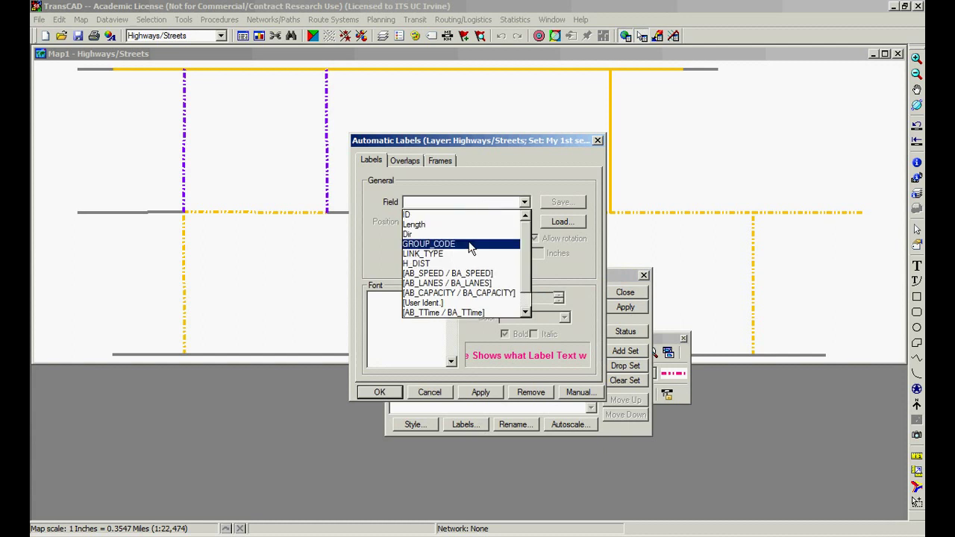
{"action": "left_click", "coordinate": [463, 225]}
{"action": "left_click", "coordinate": [480, 392]}
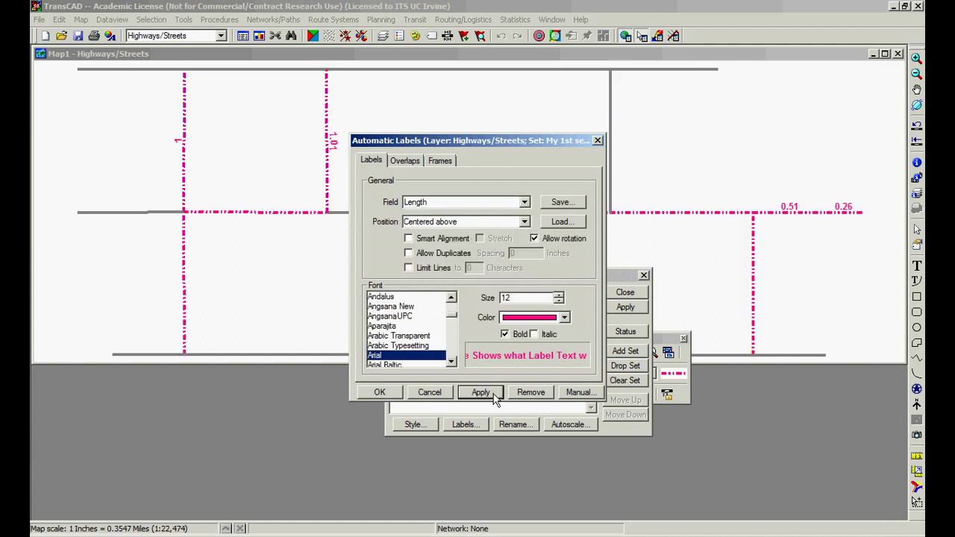
Step: Close Automatic Labels, drop the My 1st selection set, and close the Selection Sets window
{"action": "left_click", "coordinate": [543, 395]}
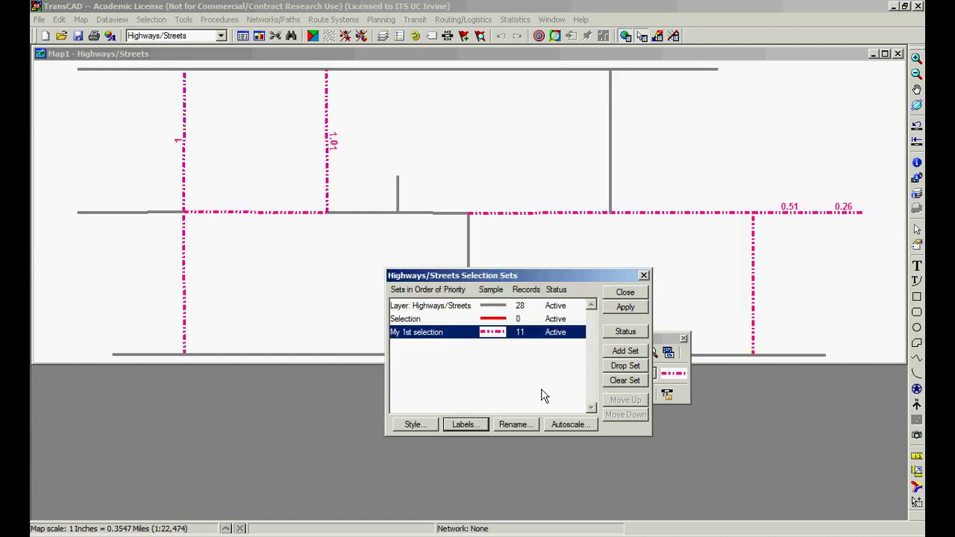
{"action": "left_click", "coordinate": [625, 365]}
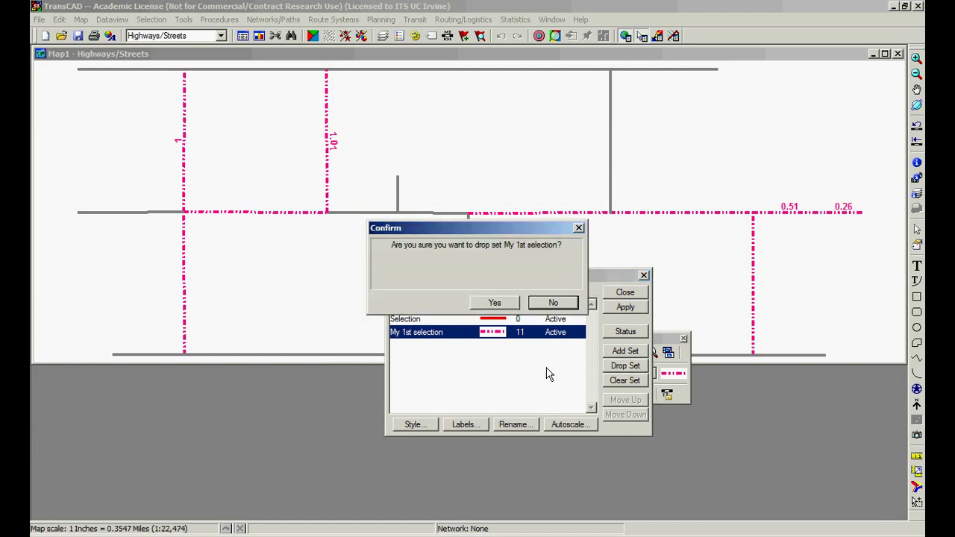
{"action": "left_click", "coordinate": [507, 310]}
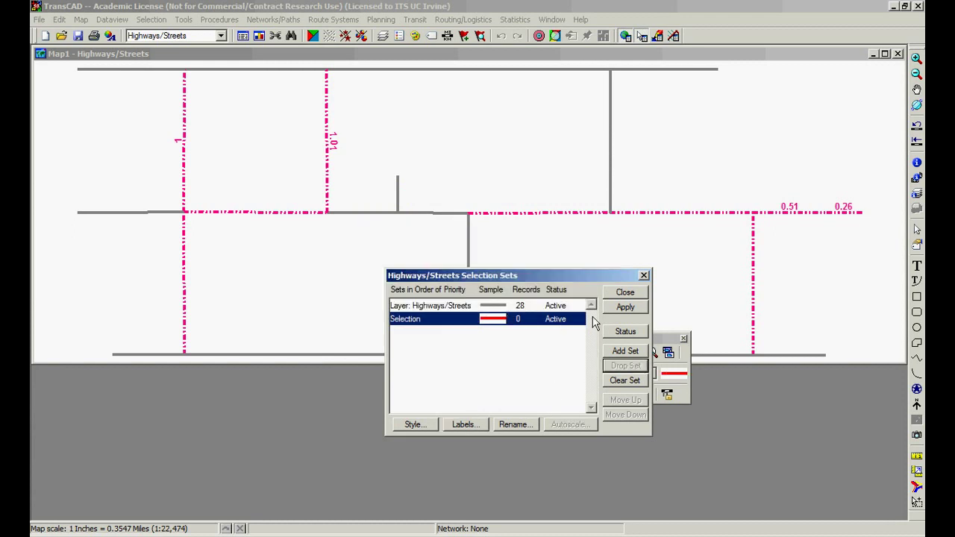
{"action": "left_click", "coordinate": [631, 295]}
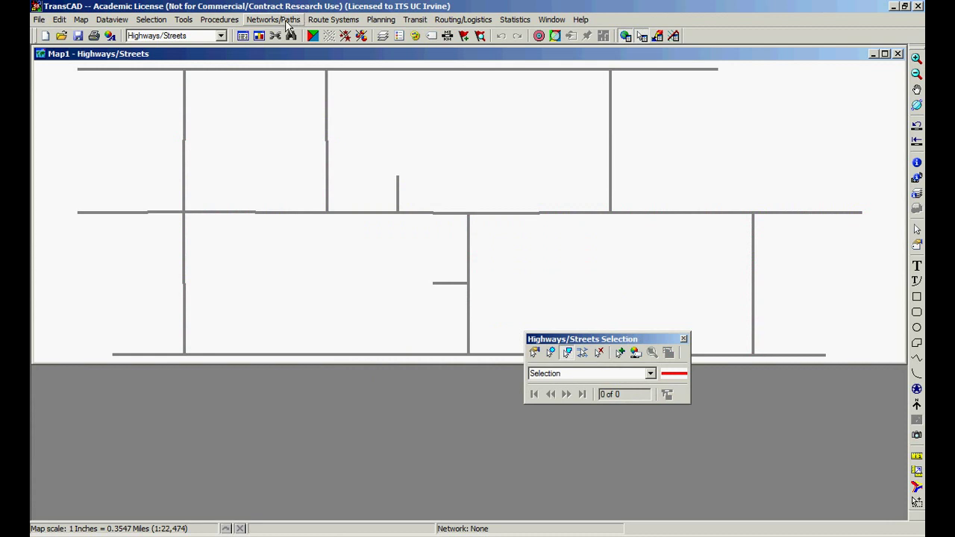
Step: Open a Dataview of the Highways/Streets links and place it at the map's lower right
{"action": "left_click", "coordinate": [243, 36]}
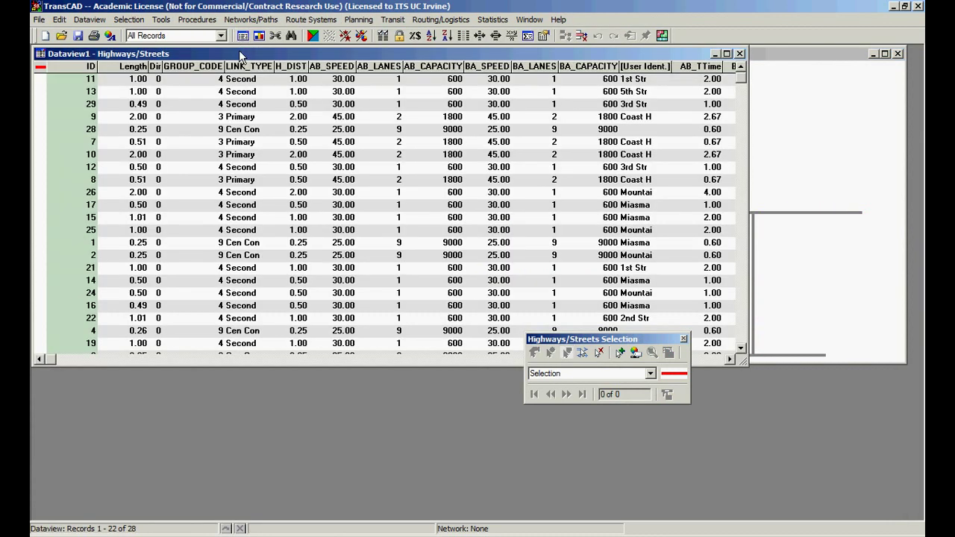
{"action": "left_click_drag", "start_coordinate": [239, 50], "coordinate": [314, 103]}
{"action": "left_click", "coordinate": [813, 114]}
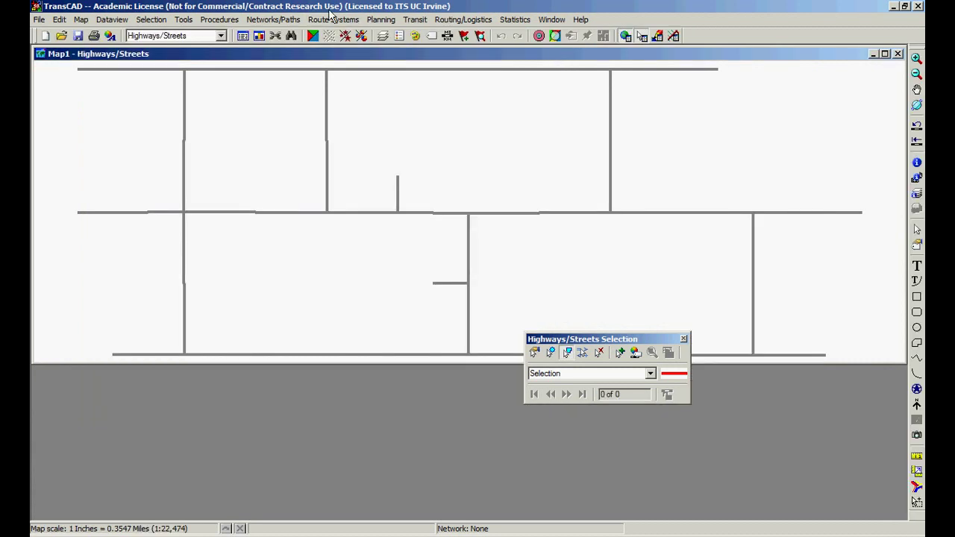
{"action": "left_click", "coordinate": [243, 36]}
{"action": "left_click_drag", "start_coordinate": [276, 50], "coordinate": [628, 240]}
Step: Add records 13 and 28 to the selection, then sort the Dataview by ID increasing
{"action": "left_click", "coordinate": [393, 311]}
{"action": "left_click", "coordinate": [393, 273]}
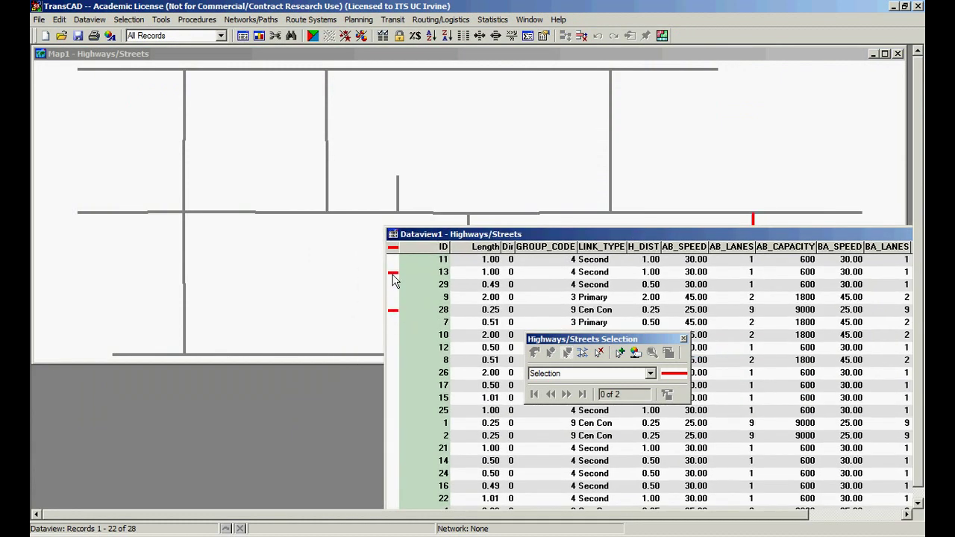
{"action": "right_click", "coordinate": [426, 254]}
{"action": "left_click", "coordinate": [448, 259]}
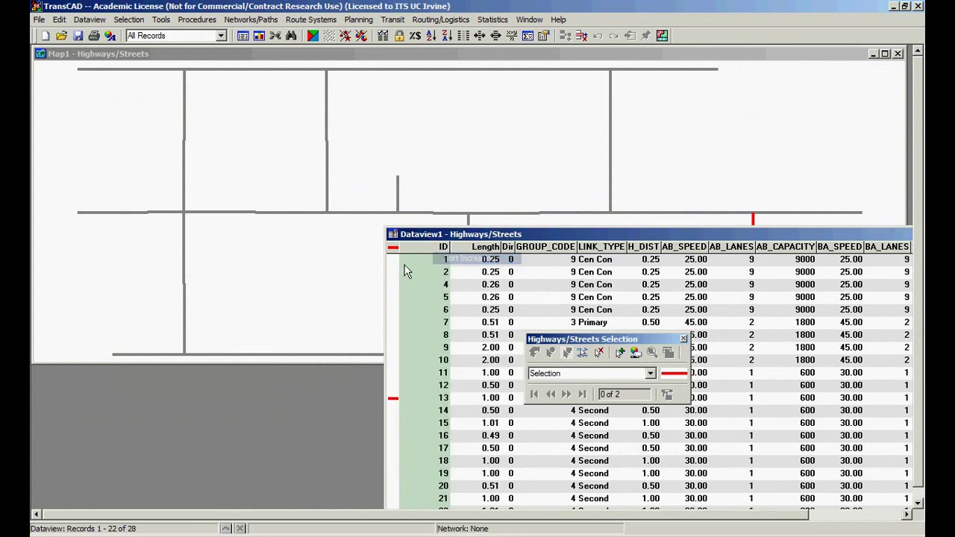
Step: Hand-pick records 1 through 11 into the Selection set, giving 11 selected links
{"action": "left_click", "coordinate": [394, 274]}
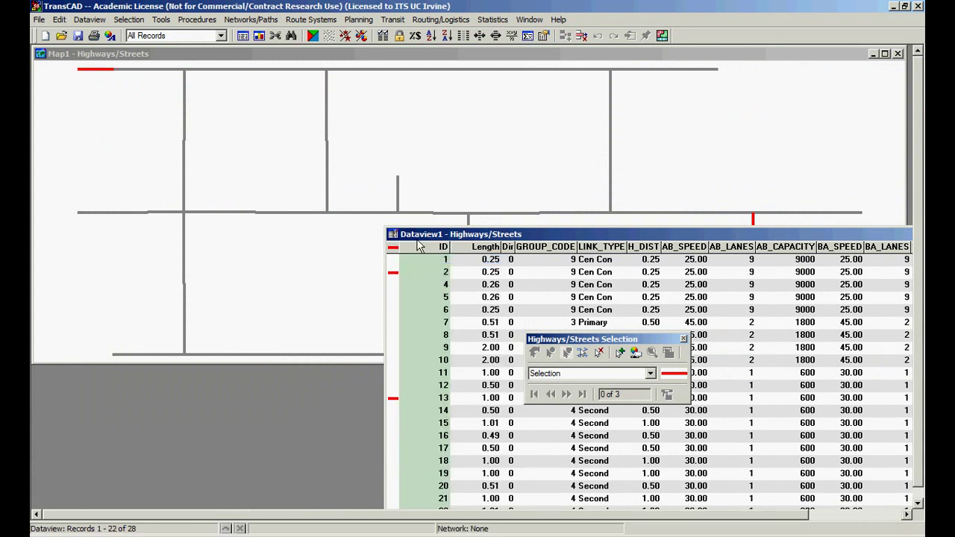
{"action": "left_click_drag", "start_coordinate": [421, 237], "coordinate": [365, 400]}
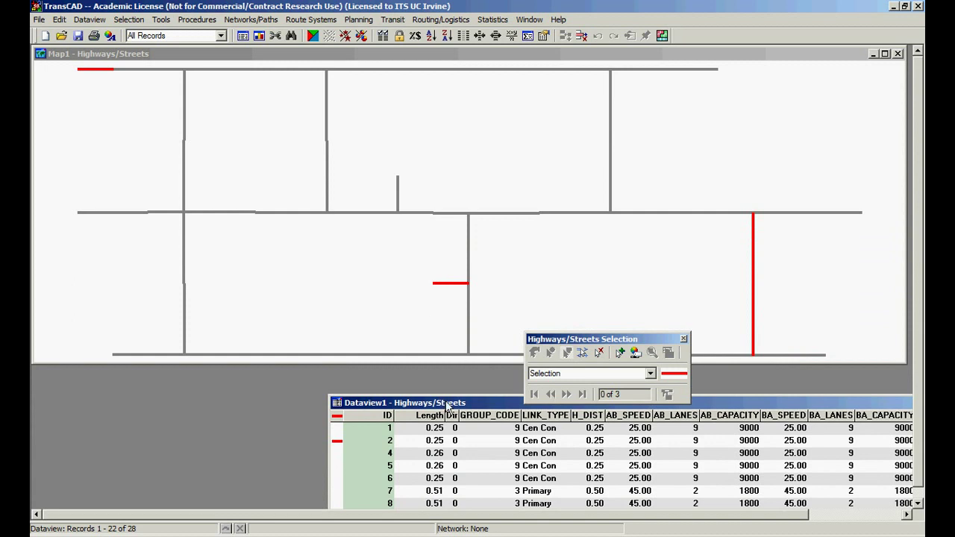
{"action": "left_click_drag", "start_coordinate": [446, 402], "coordinate": [583, 339]}
{"action": "left_click", "coordinate": [470, 425]}
{"action": "left_click", "coordinate": [472, 411]}
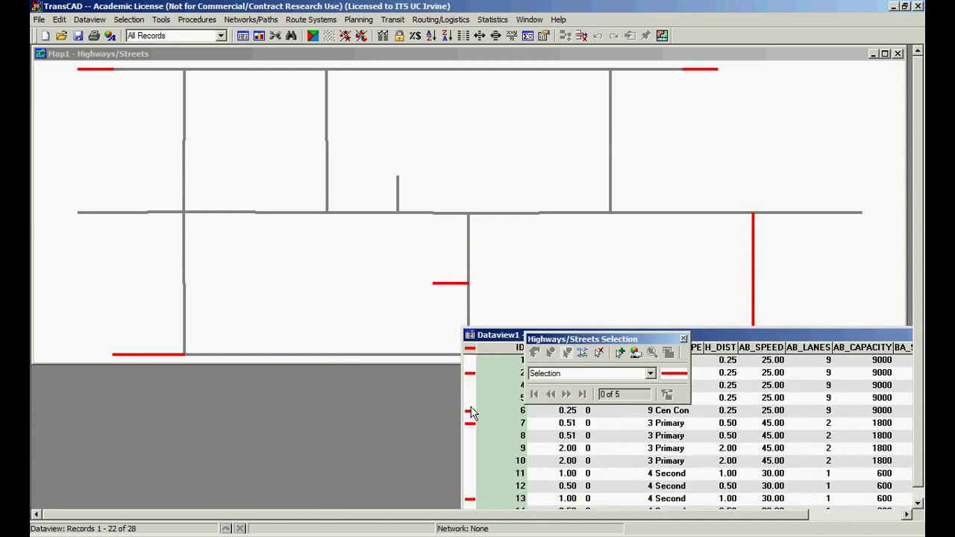
{"action": "left_click", "coordinate": [472, 389]}
{"action": "left_click", "coordinate": [473, 377]}
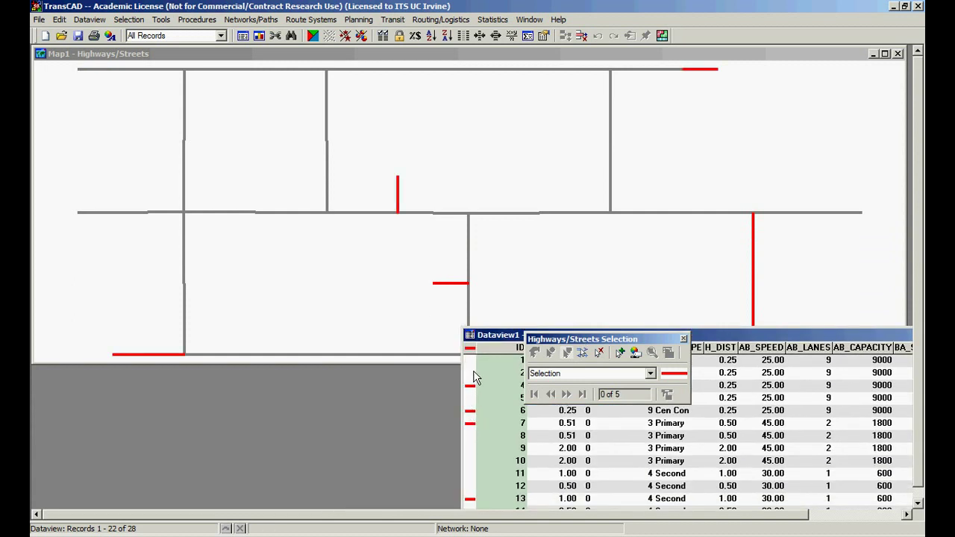
{"action": "left_click", "coordinate": [475, 372]}
{"action": "left_click", "coordinate": [472, 361]}
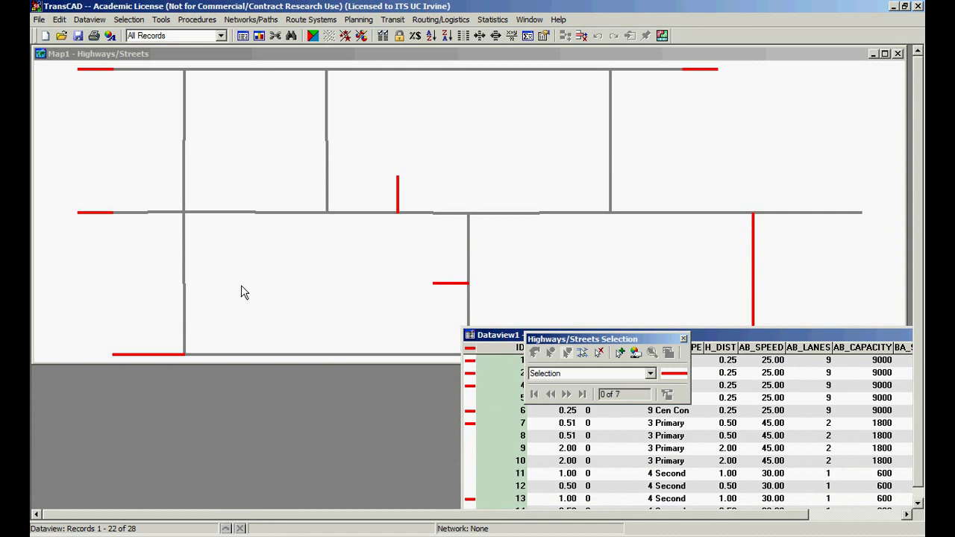
{"action": "left_click", "coordinate": [470, 398]}
{"action": "left_click", "coordinate": [469, 474], "text": "shift"}
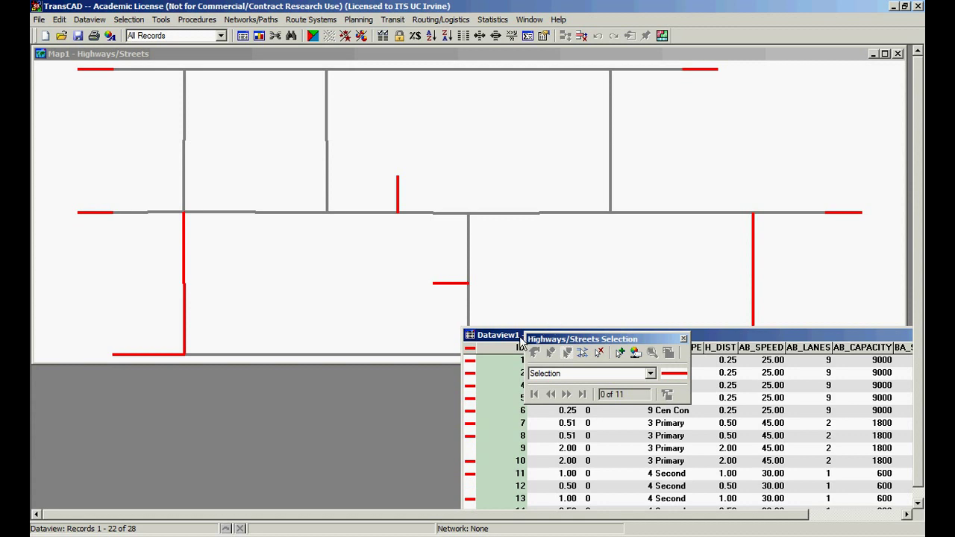
{"action": "left_click_drag", "start_coordinate": [520, 336], "coordinate": [150, 443]}
{"action": "left_click_drag", "start_coordinate": [574, 339], "coordinate": [675, 385]}
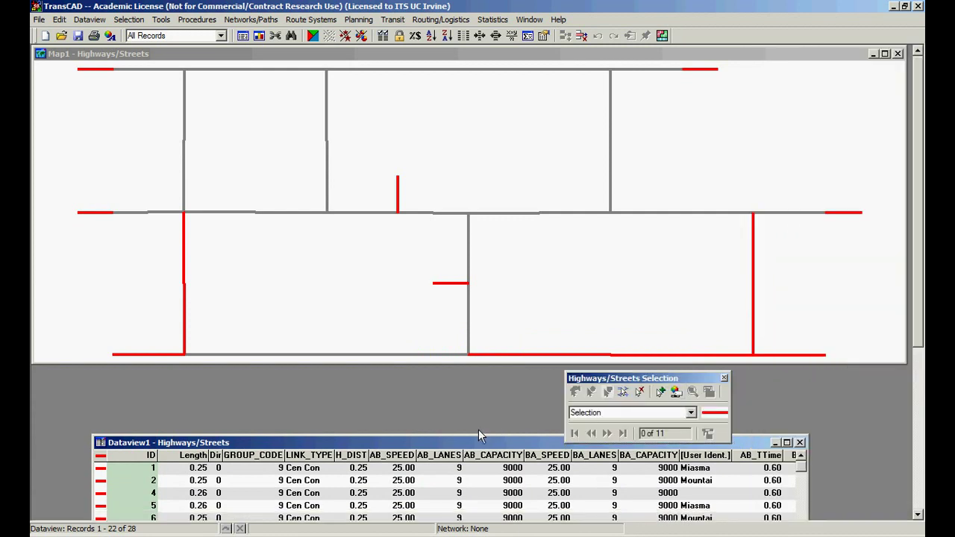
{"action": "left_click_drag", "start_coordinate": [475, 446], "coordinate": [558, 407]}
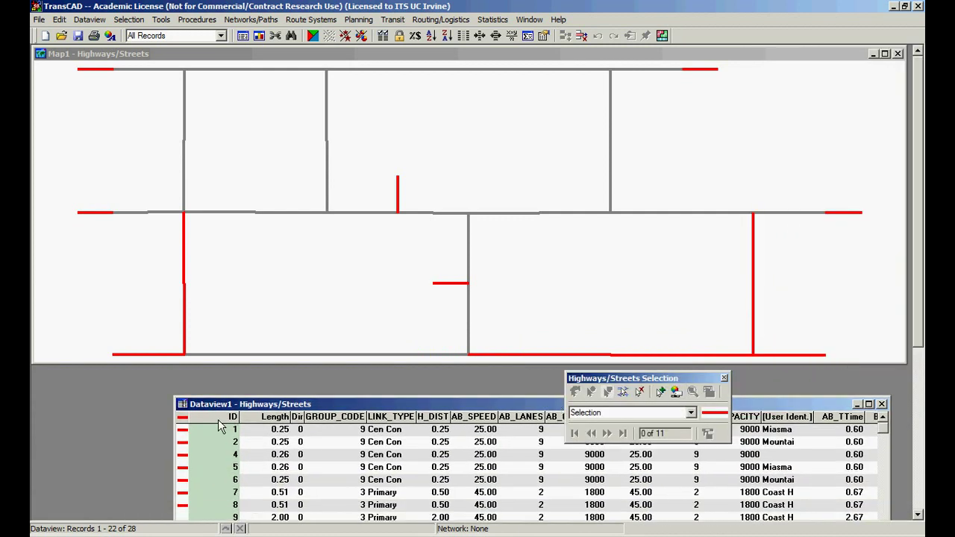
Step: Toggle record 4 in and out of the selection, then clear the whole Selection set to 0
{"action": "left_click", "coordinate": [187, 459]}
{"action": "left_click", "coordinate": [186, 459]}
{"action": "left_click", "coordinate": [186, 459]}
{"action": "left_click", "coordinate": [183, 460]}
{"action": "left_click", "coordinate": [183, 460]}
{"action": "left_click", "coordinate": [184, 460]}
{"action": "left_click", "coordinate": [184, 459]}
{"action": "left_click", "coordinate": [184, 460]}
{"action": "left_click", "coordinate": [183, 460]}
{"action": "left_click", "coordinate": [184, 460]}
{"action": "left_click", "coordinate": [181, 458]}
{"action": "left_click", "coordinate": [180, 458]}
{"action": "left_click", "coordinate": [640, 392]}
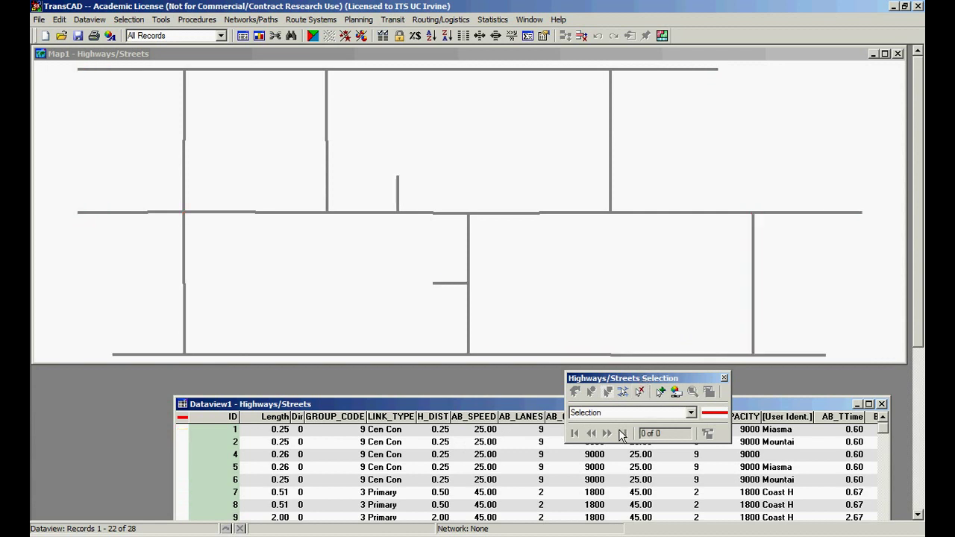